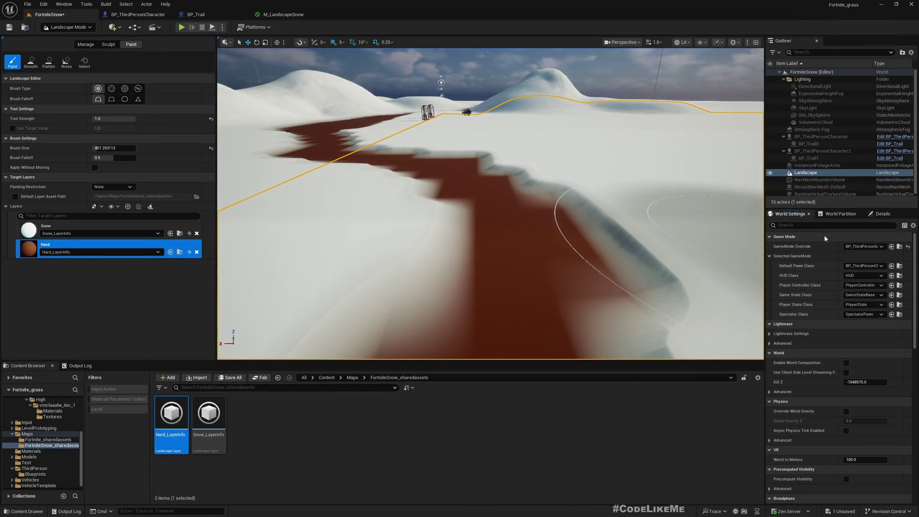
- Set the GameMode Override to BP_GM_VehicleBasic and test-drive the buggy along the hard path and over the snow in full-screen play
left_click(861, 246)
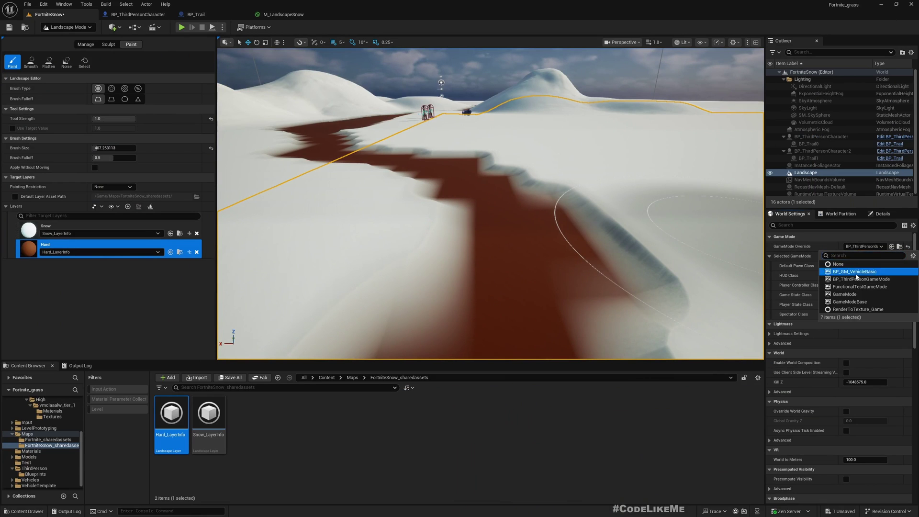
key("F11")
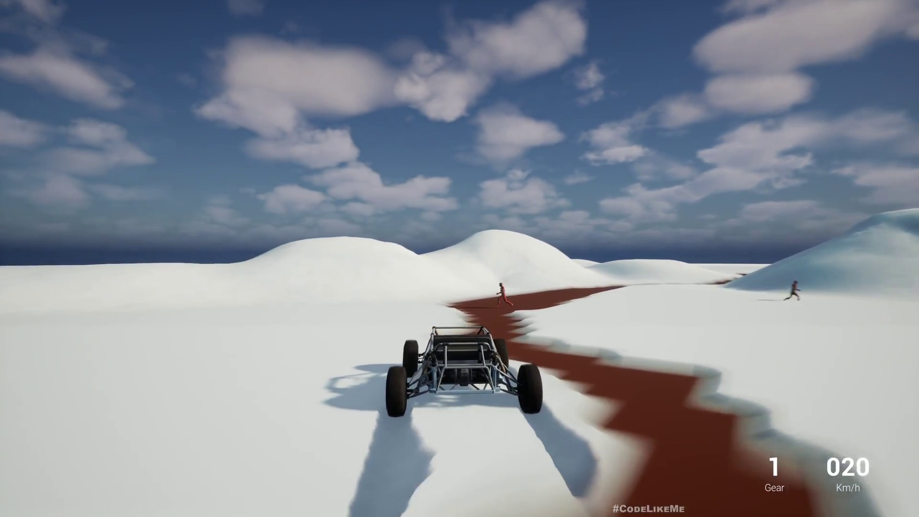
key("w")
key("d")
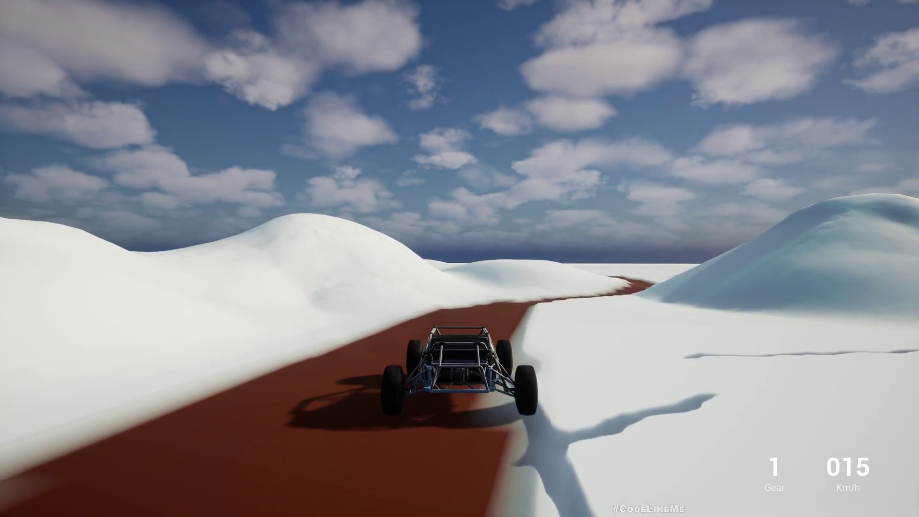
key("w")
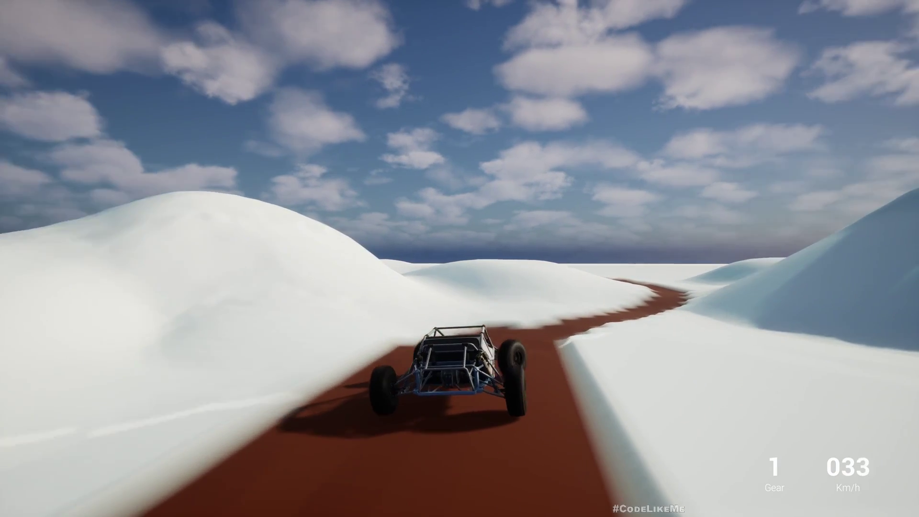
key("d")
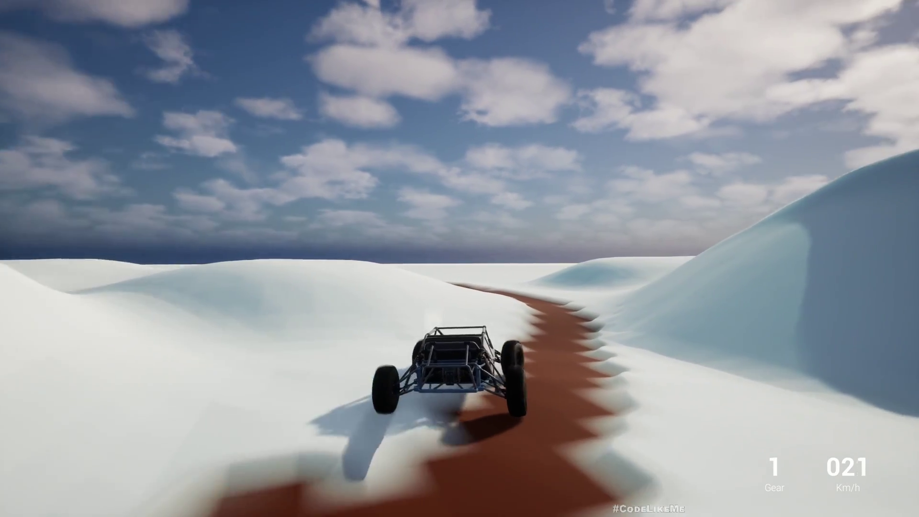
key("w")
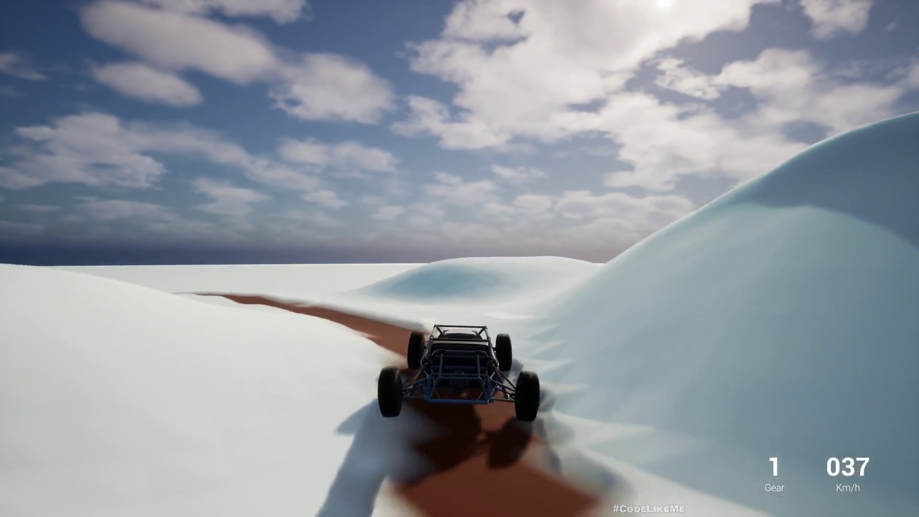
key("w")
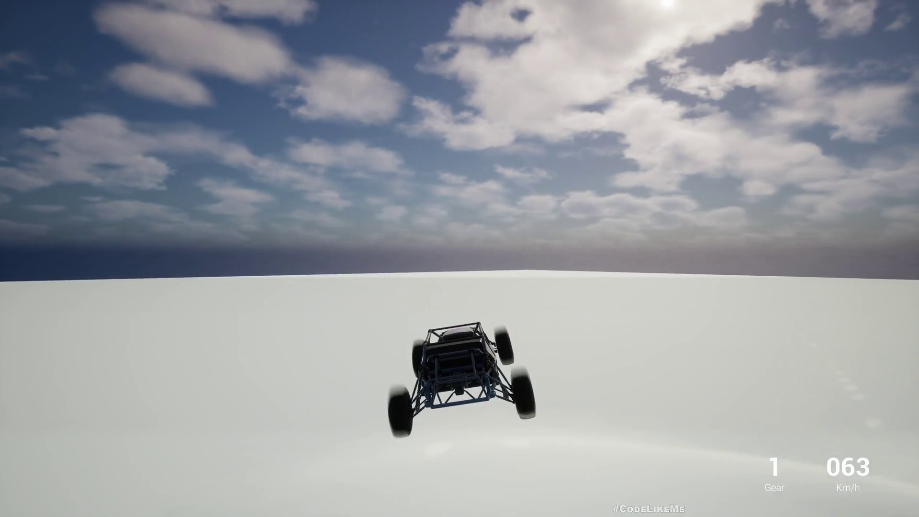
key("a")
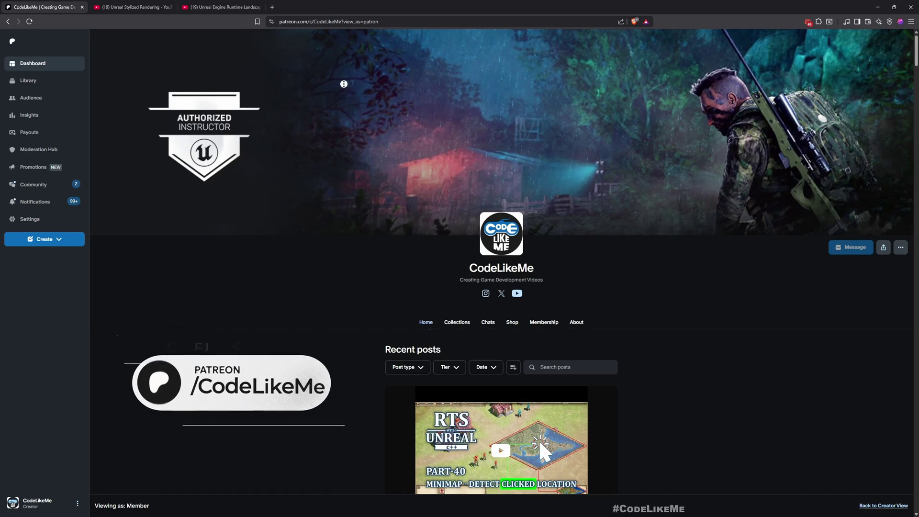
- Switch to the browser and look through the recent CodeLikeMe posts on Patreon down to the snow deformation project files
scroll(346, 123, "down", 7)
scroll(347, 123, "down", 10)
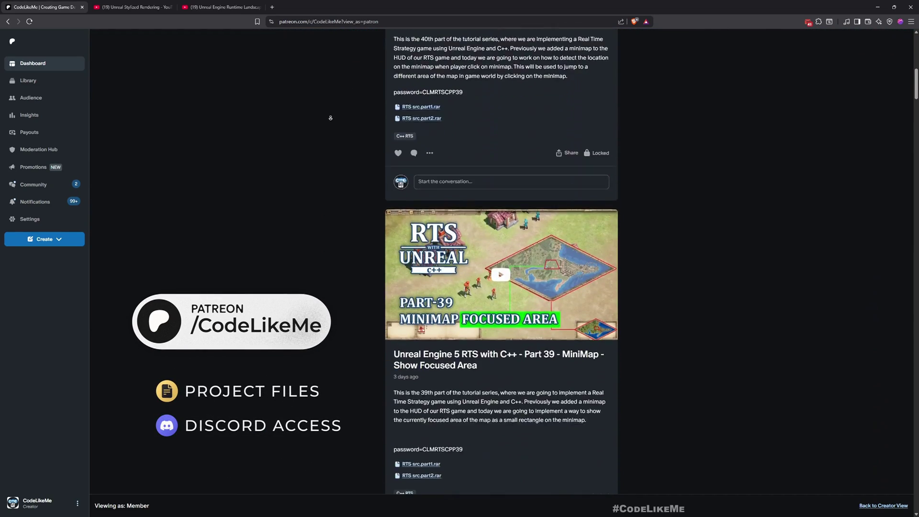
scroll(331, 111, "down", 7)
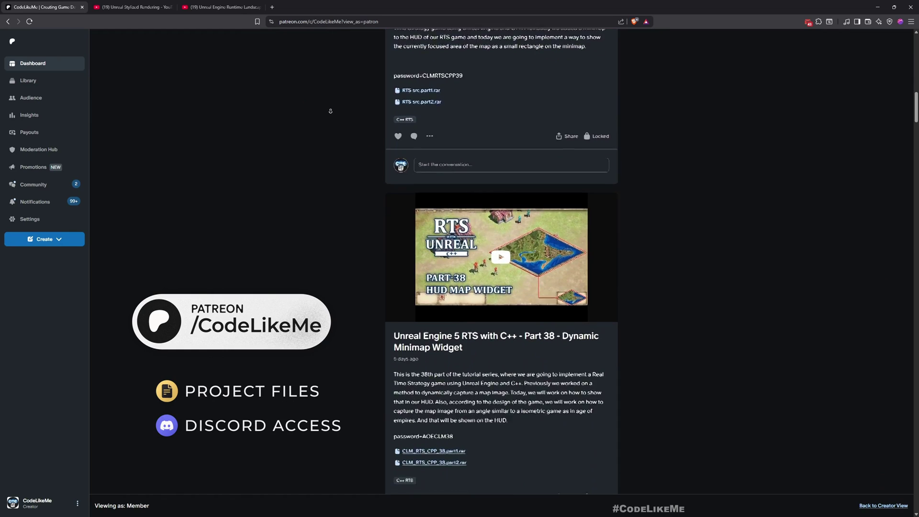
scroll(330, 111, "down", 7)
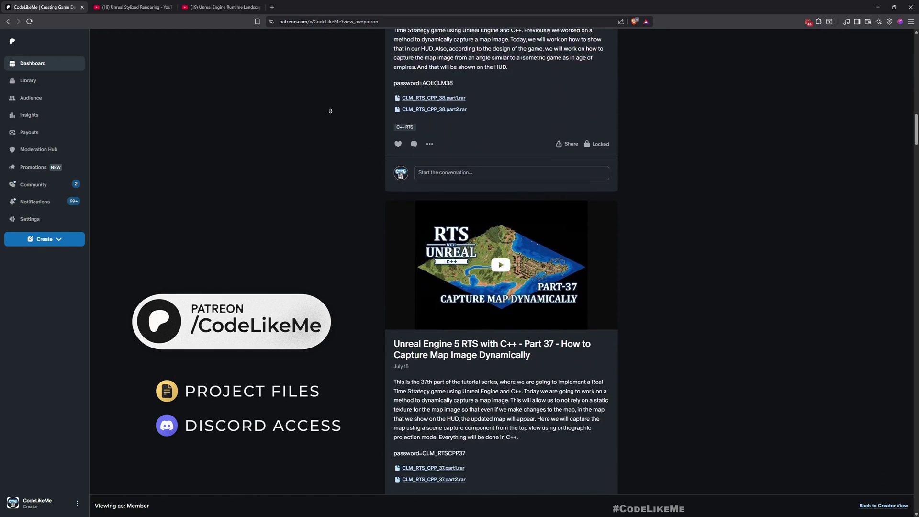
scroll(330, 111, "down", 8)
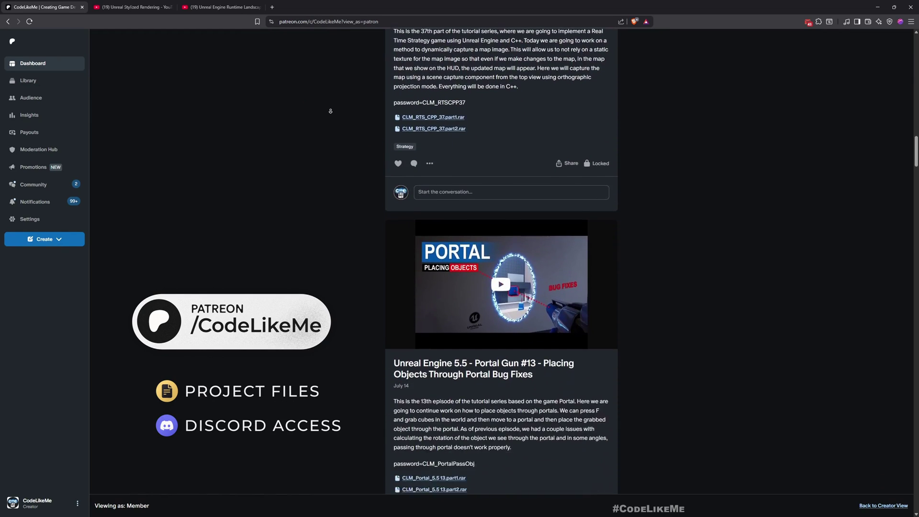
scroll(331, 114, "down", 9)
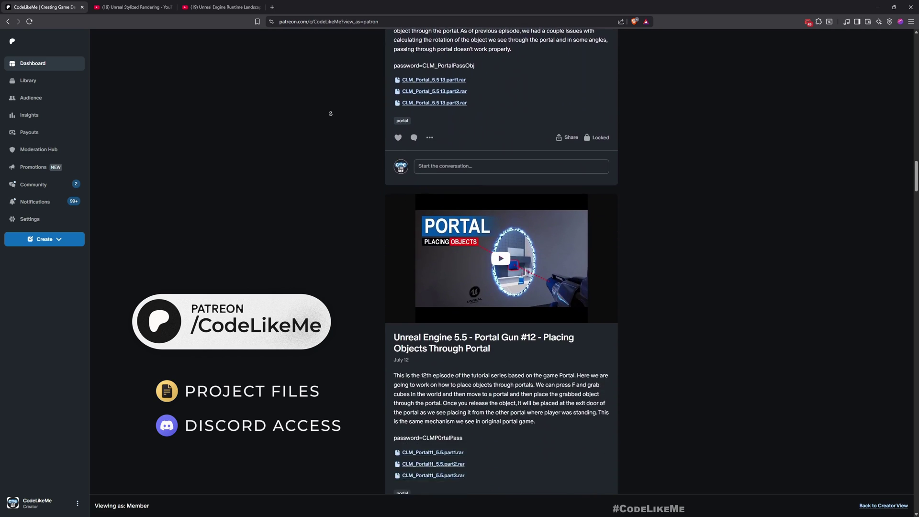
scroll(330, 113, "down", 9)
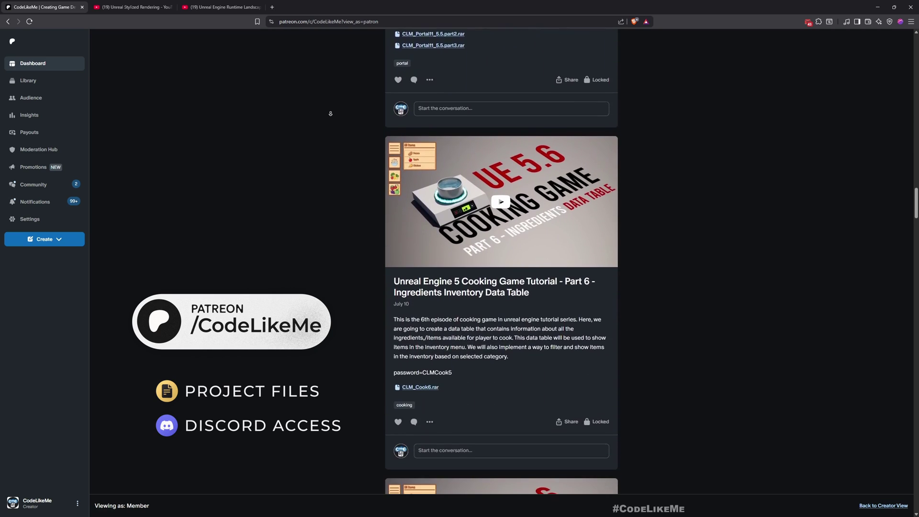
scroll(330, 114, "down", 9)
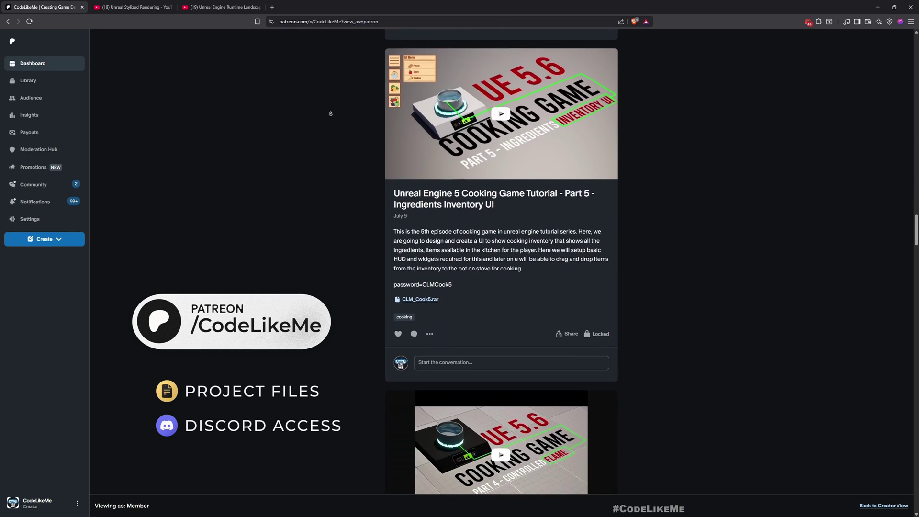
scroll(330, 114, "down", 9)
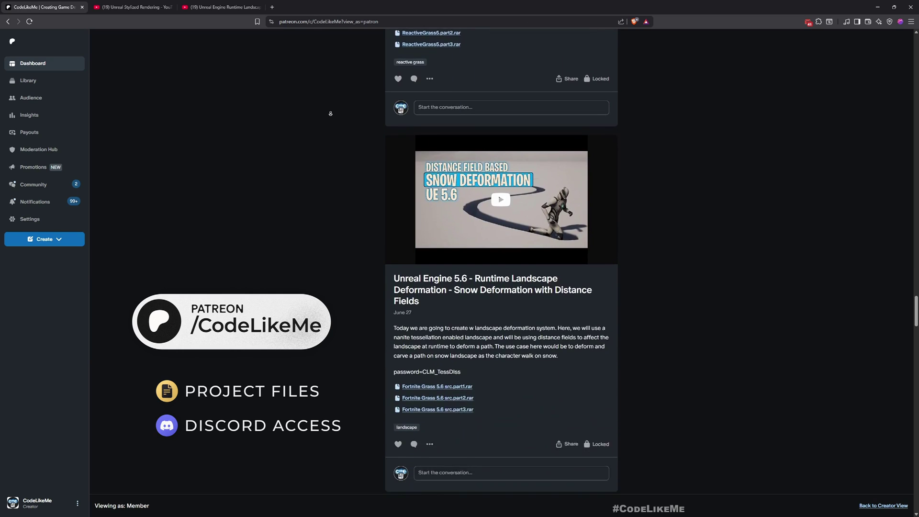
- Look through the Unreal Stylized Rendering and Unreal Engine Runtime Landscape Deformation playlists on YouTube
left_click(199, 5)
left_click(166, 3)
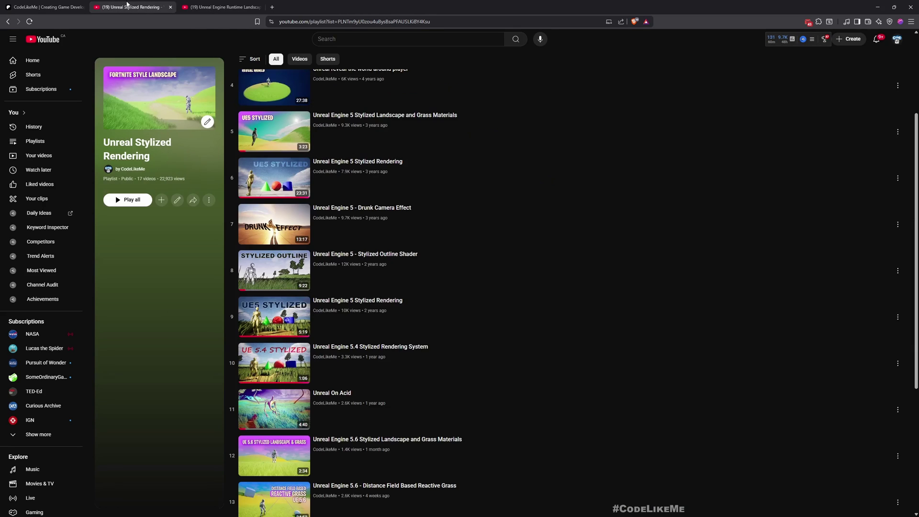
scroll(484, 328, "down", 8)
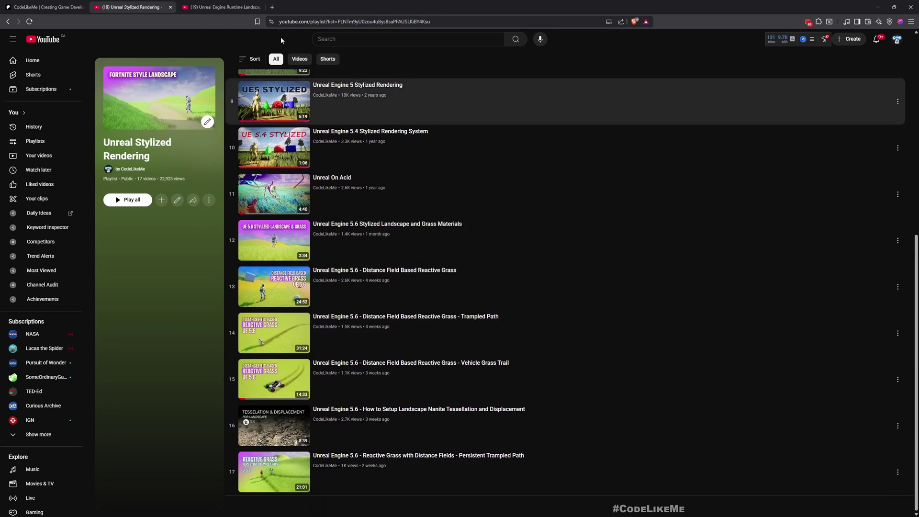
left_click(216, 5)
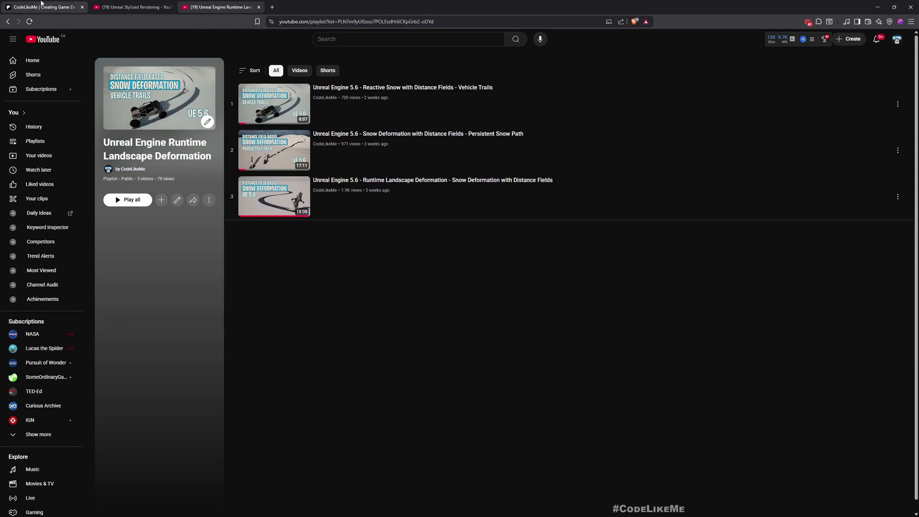
left_click(41, 5)
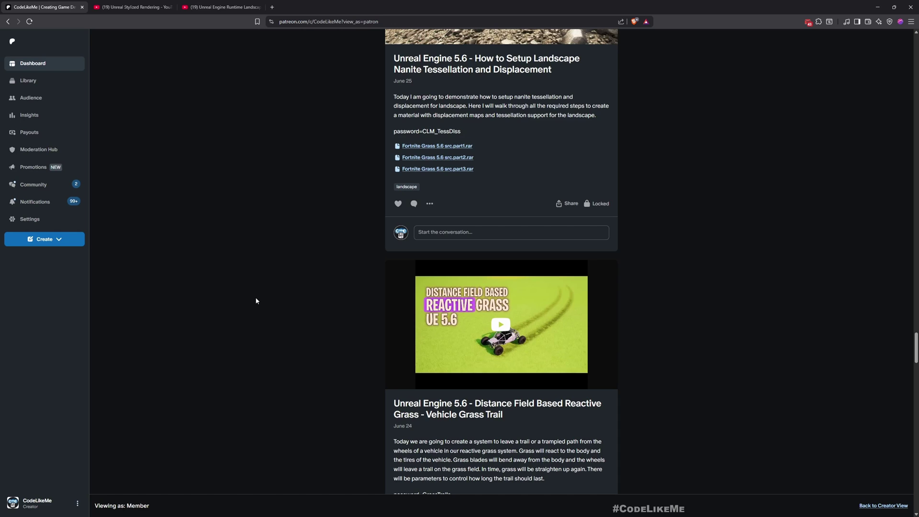
left_click(128, 3)
left_click(208, 10)
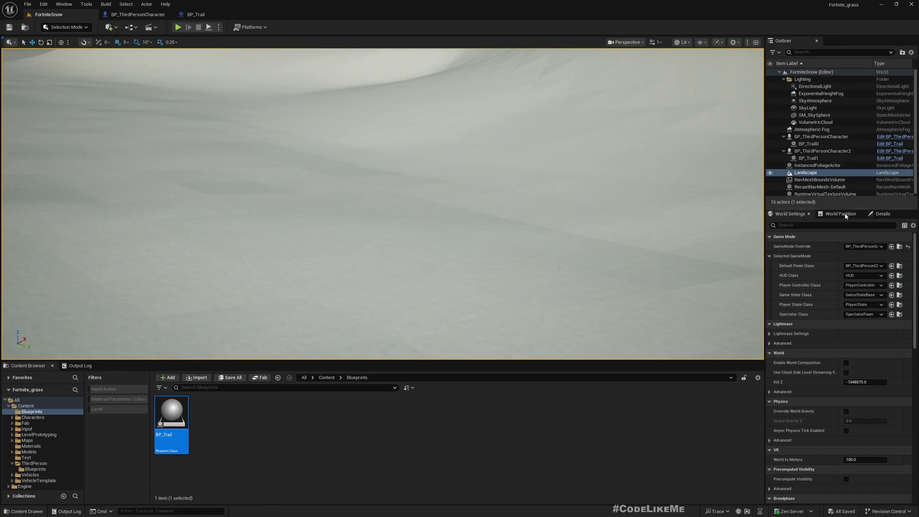
- Switch to Unreal Editor and open the selected landscape's M_LandscapeSnow material from its details
left_click(879, 214)
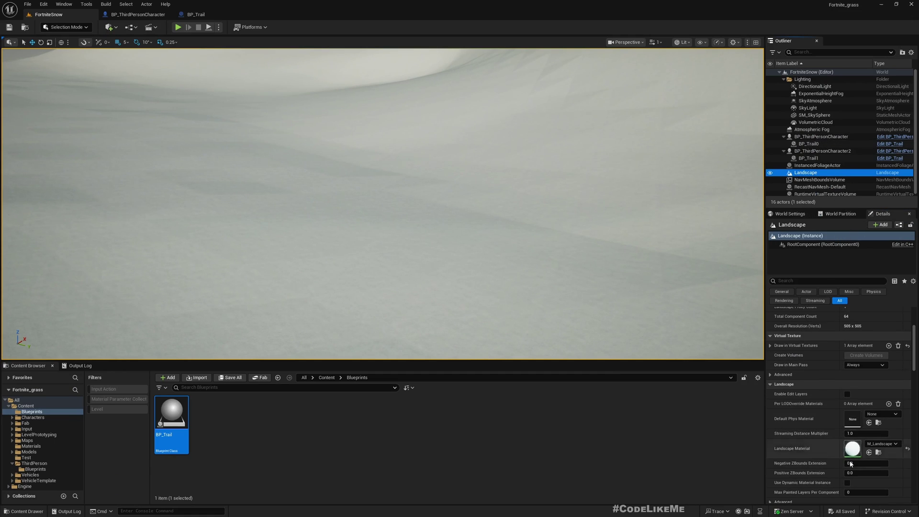
double_click(859, 454)
scroll(391, 288, "down", 8)
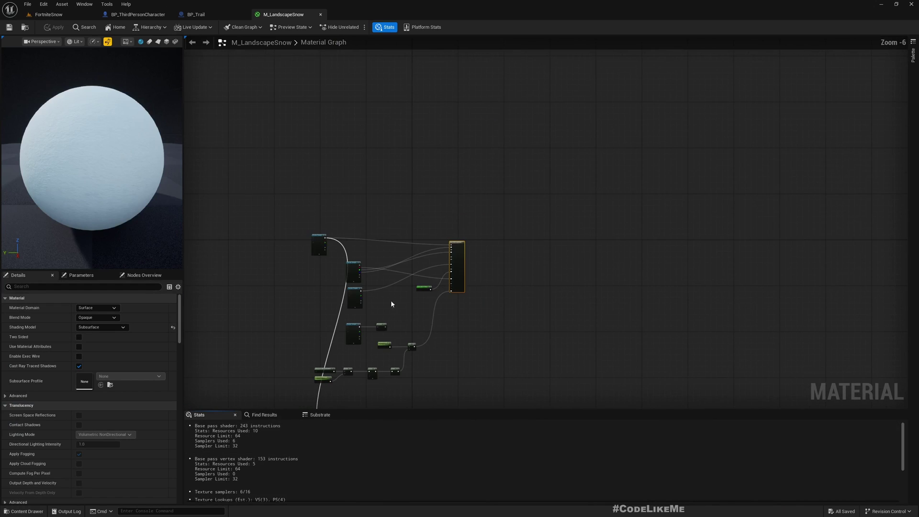
- Delete the unused grey noise Texture Sample and the Multiply node connected to it from the material graph
scroll(389, 299, "up", 6)
right_click_drag(386, 299, 483, 191)
scroll(484, 192, "down", 3)
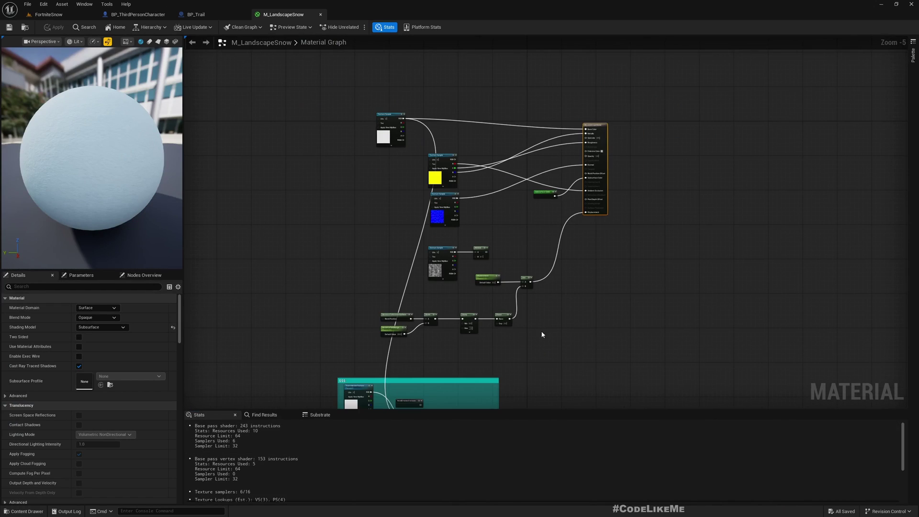
right_click_drag(542, 335, 535, 295)
scroll(432, 236, "up", 4)
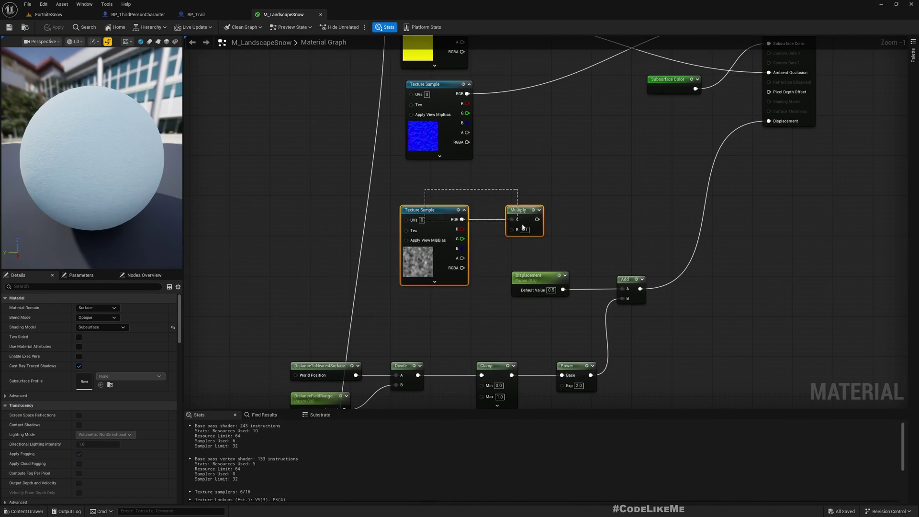
left_click_drag(523, 227, 524, 229)
key("Delete")
- Move the white Texture Sample away from the output and place the SSS comment group beneath it, beside the other texture samples
right_click_drag(587, 179, 602, 275)
scroll(586, 309, "down", 3)
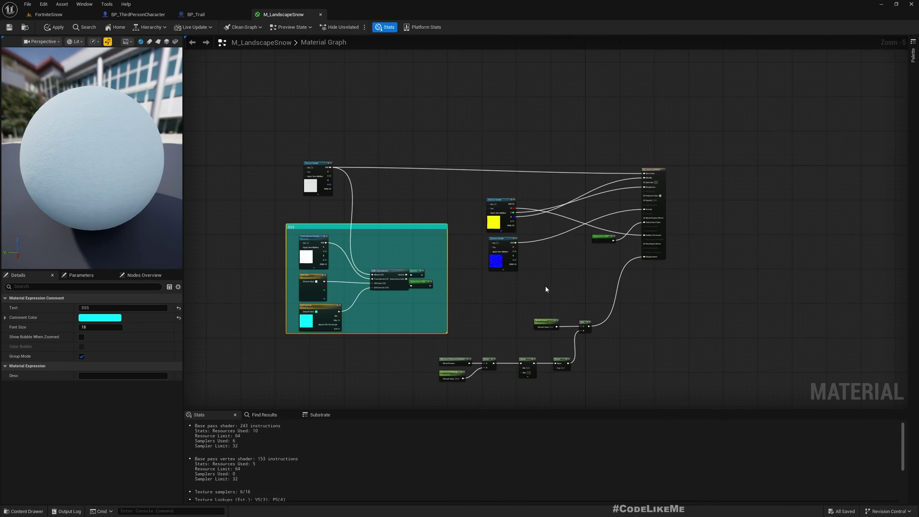
- Examine the Displacement parameter and the distance field nodes that feed the material's Displacement input
scroll(377, 329, "up", 4)
right_click_drag(688, 260, 378, 157)
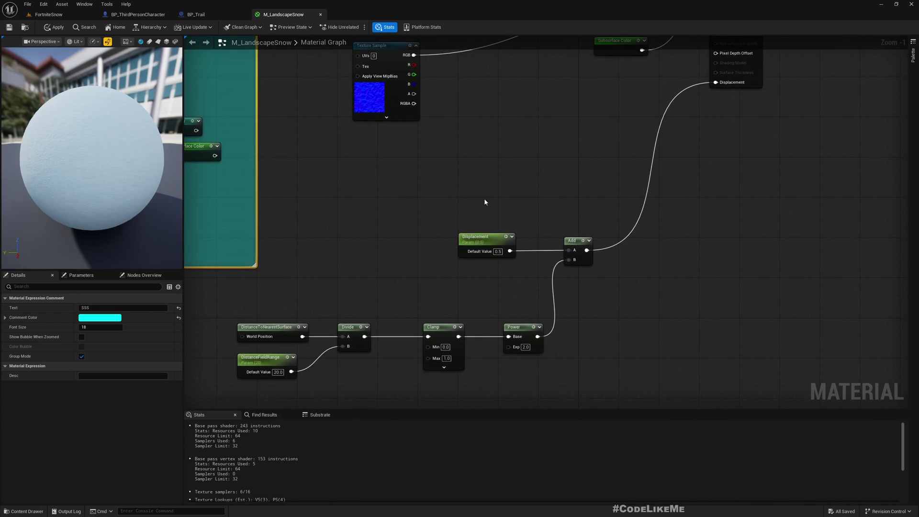
right_click_drag(485, 202, 549, 181)
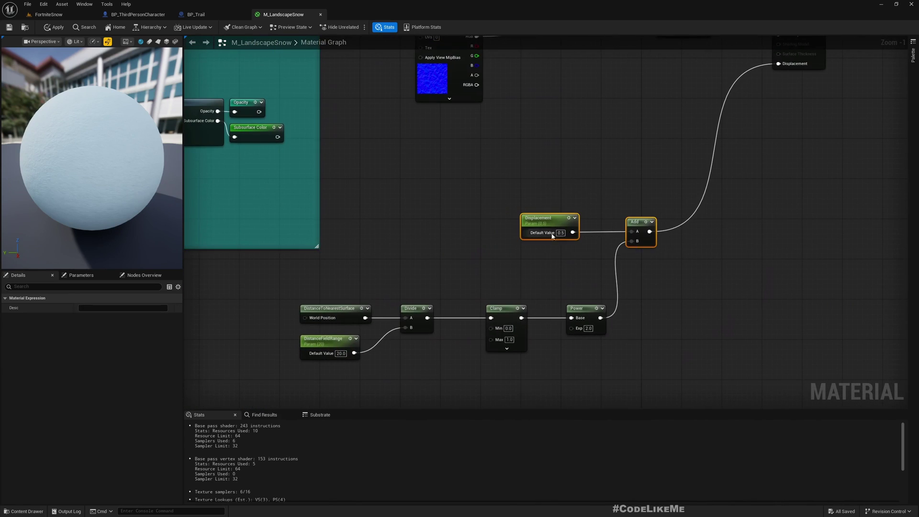
right_click_drag(408, 208, 470, 192)
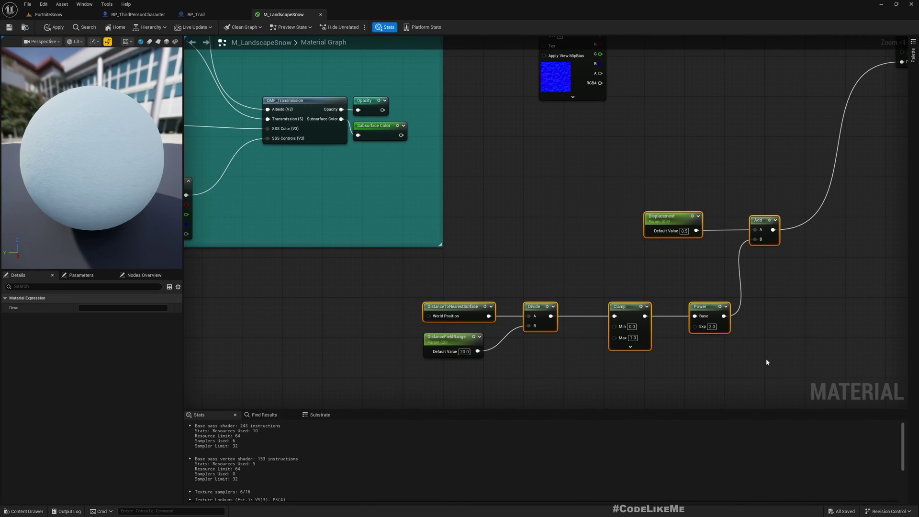
left_click_drag(727, 394, 780, 408)
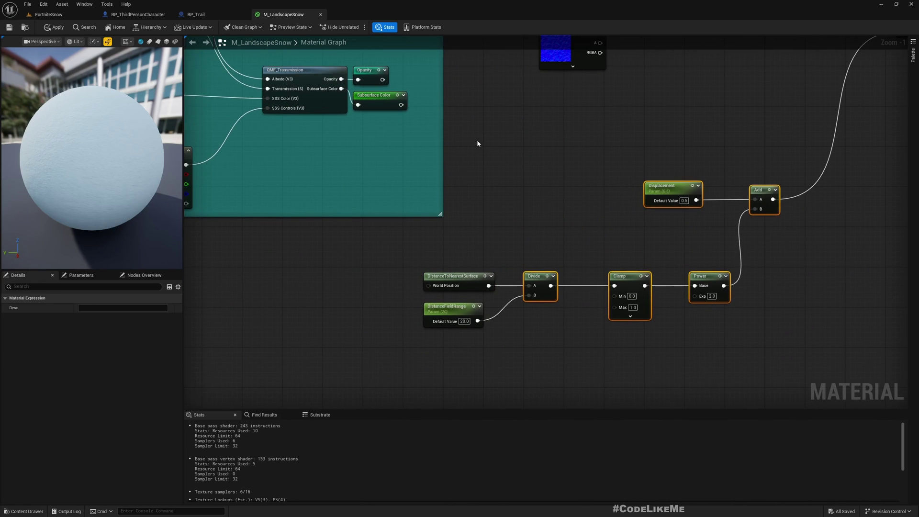
scroll(771, 285, "down", 2)
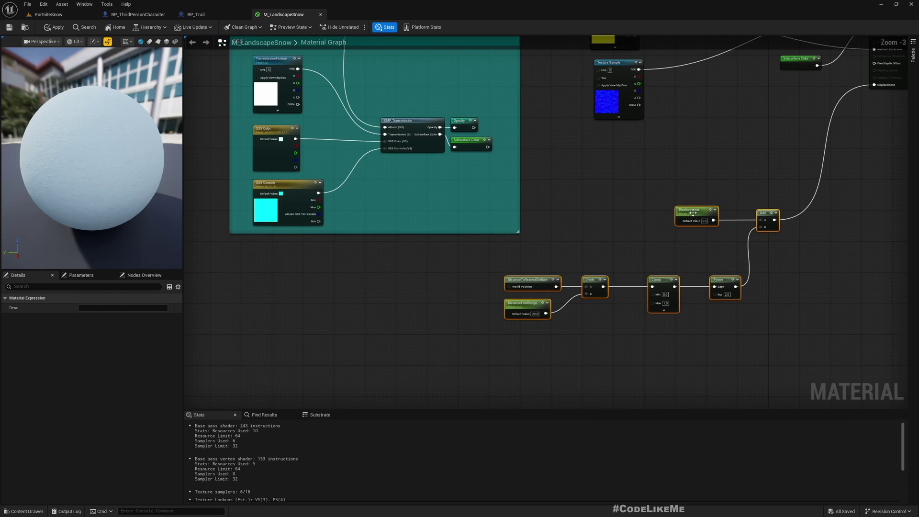
left_click_drag(602, 334, 596, 306)
- Examine the white snow Texture Sample and its connections to Base Color and the SSS group
right_click_drag(646, 241, 384, 446)
right_click_drag(439, 375, 825, 434)
scroll(415, 213, "up", 3)
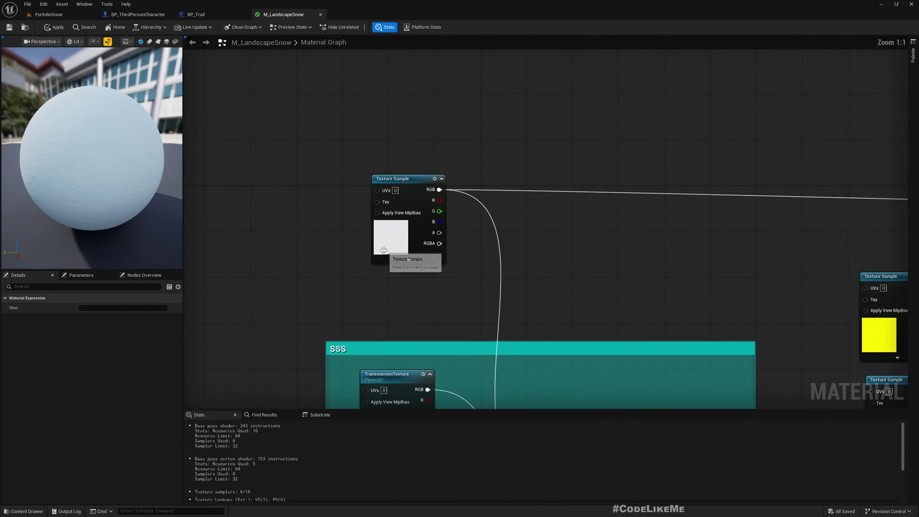
left_click(382, 245)
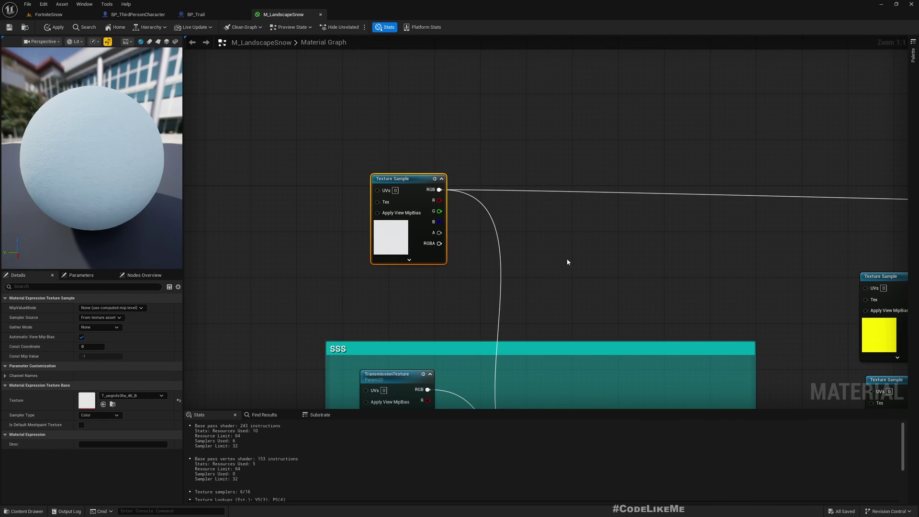
right_click_drag(567, 261, 509, 241)
scroll(522, 273, "down", 1)
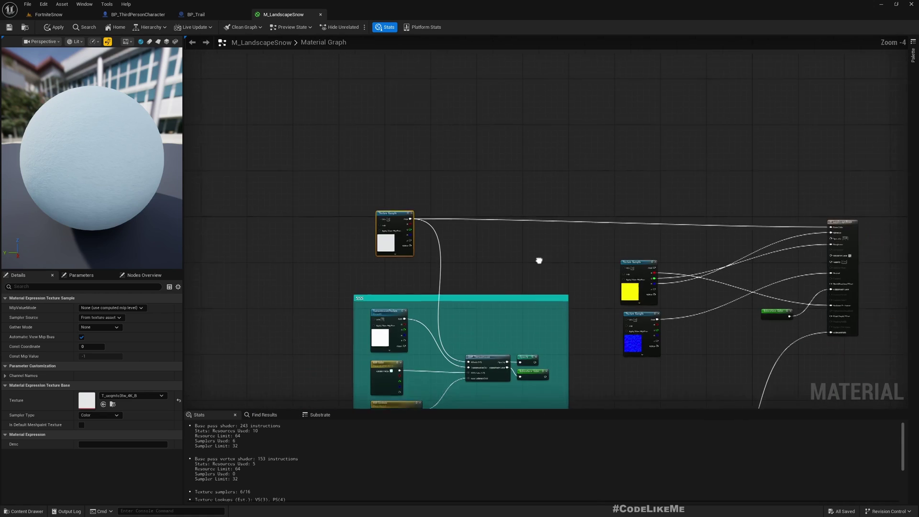
right_click_drag(539, 260, 451, 180)
right_click_drag(310, 132, 375, 121)
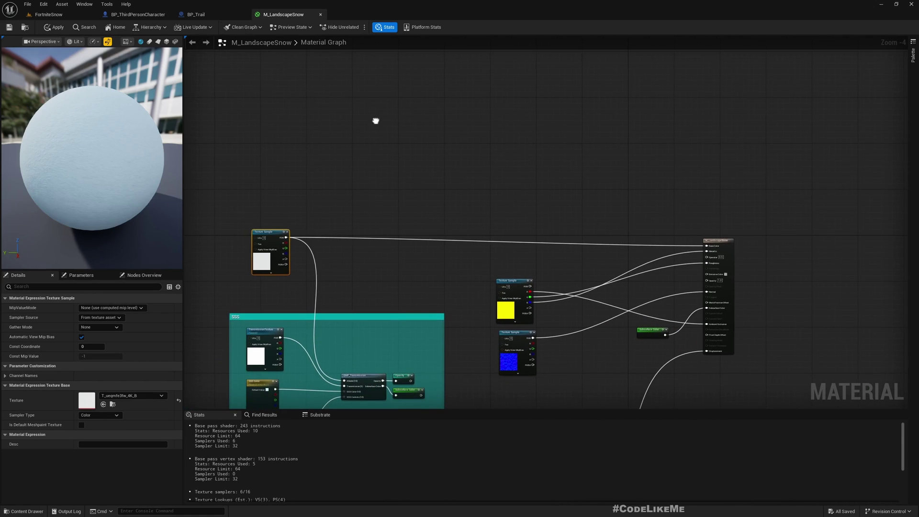
- Add a Landscape Layer Blend node in the empty graph area beside the M_LandscapeSnow output node
right_click(297, 148)
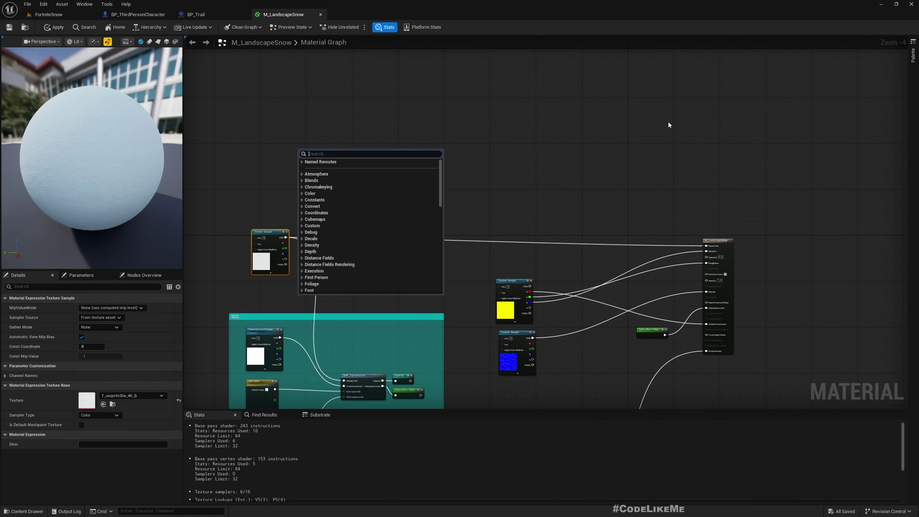
right_click_drag(722, 177, 500, 171)
right_click(615, 224)
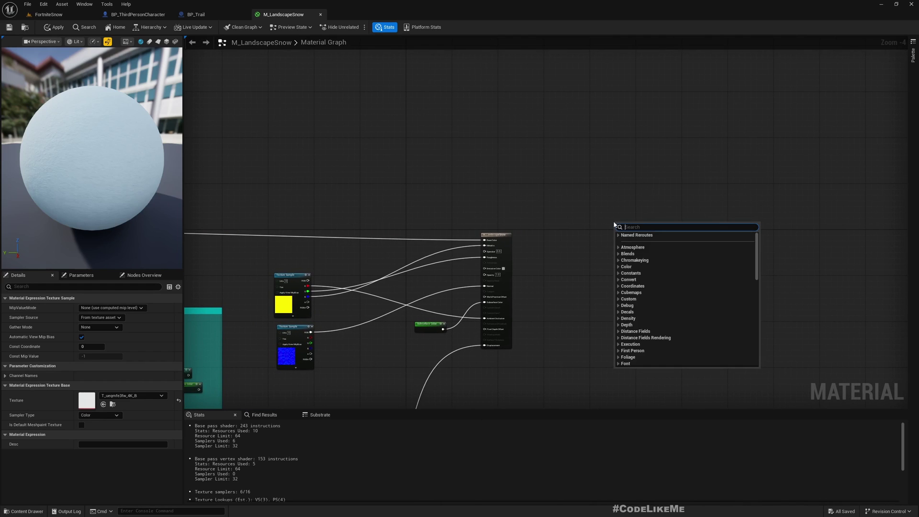
type("landscapela")
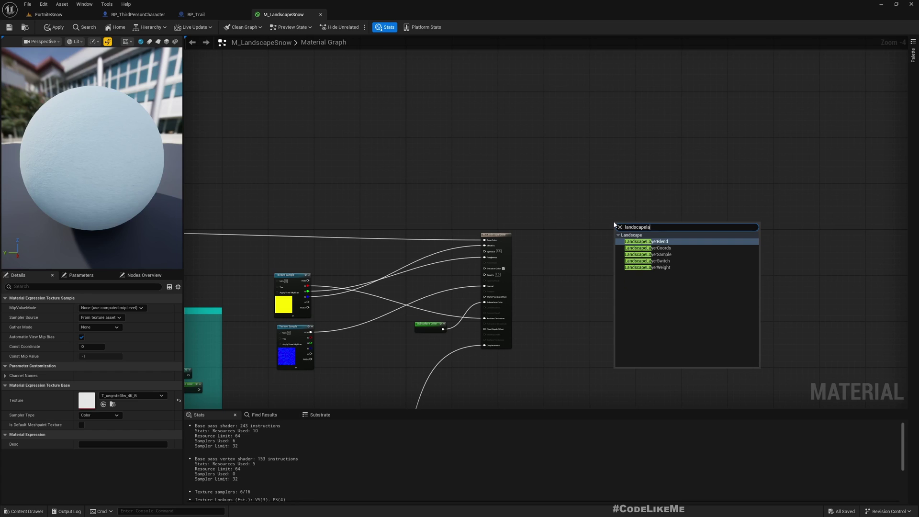
key("Down")
key("Down")
key("Down")
key("Down")
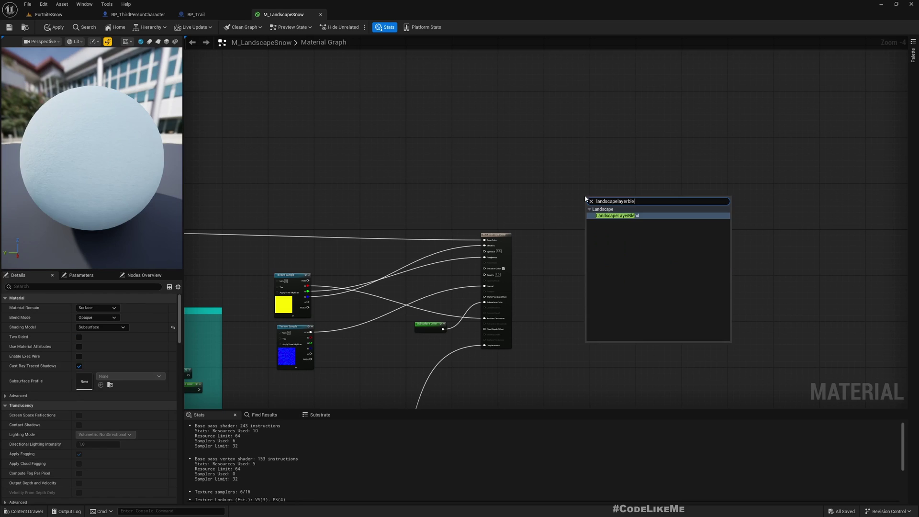
key("Return")
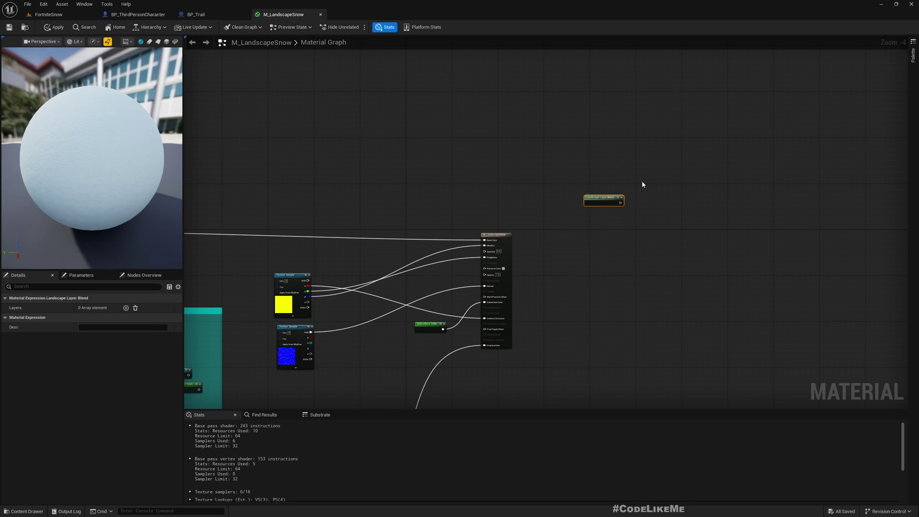
- Add two layers to the Landscape Layer Blend node and name them Hard and Snow
left_click(126, 308)
left_click(126, 309)
left_click(12, 318)
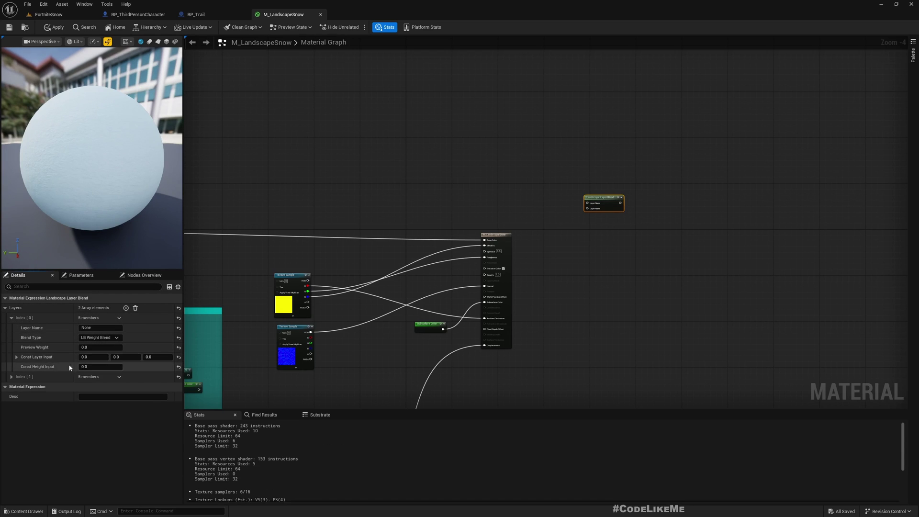
left_click(10, 377)
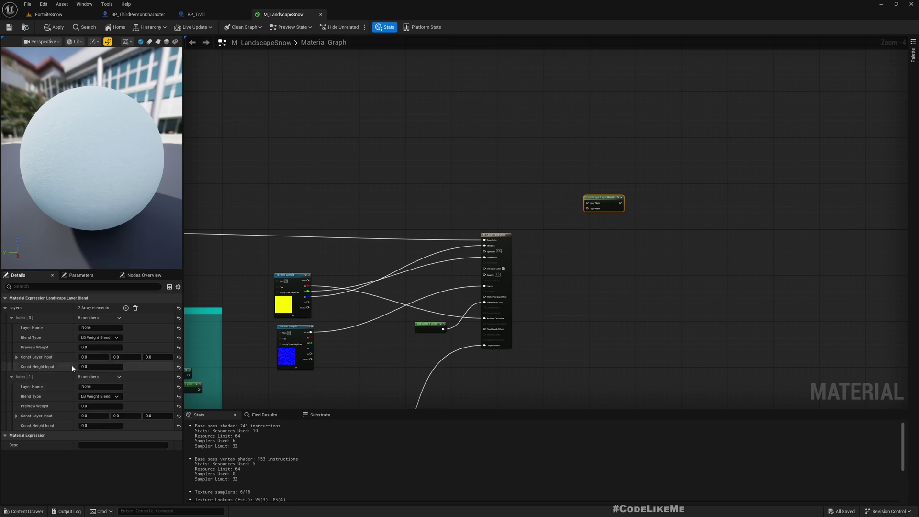
left_click(100, 328)
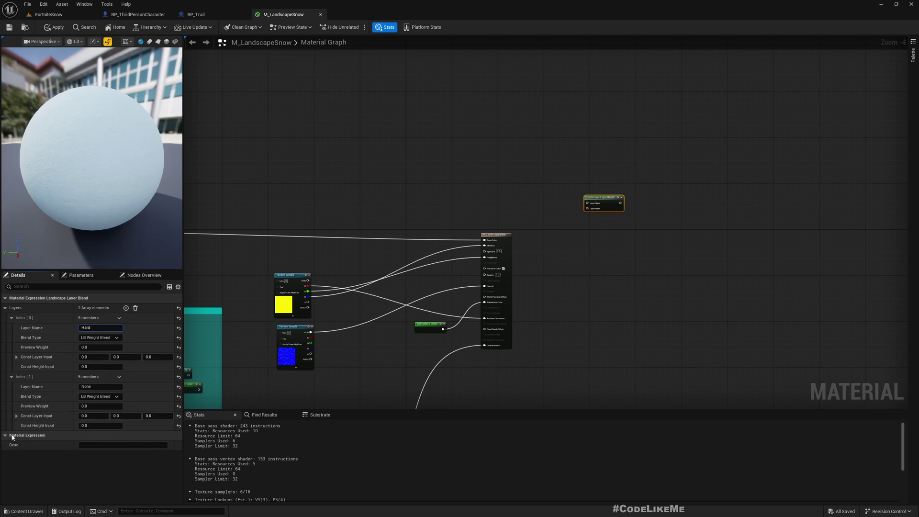
left_click(93, 387)
scroll(650, 165, "down", 1)
scroll(578, 187, "up", 2)
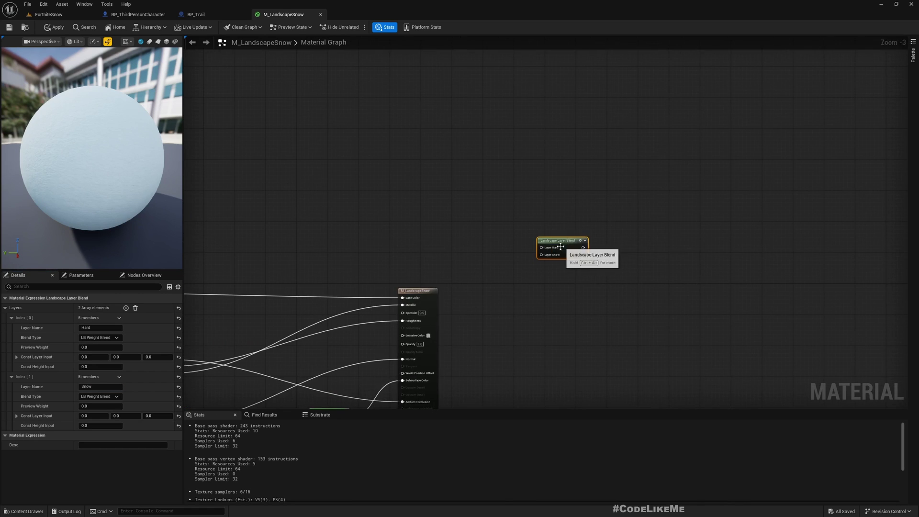
- Feed the Hard layer of the Landscape Layer Blend from a new MakeMaterialAttributes node and move that node away from the blend
left_click_drag(548, 249, 450, 123)
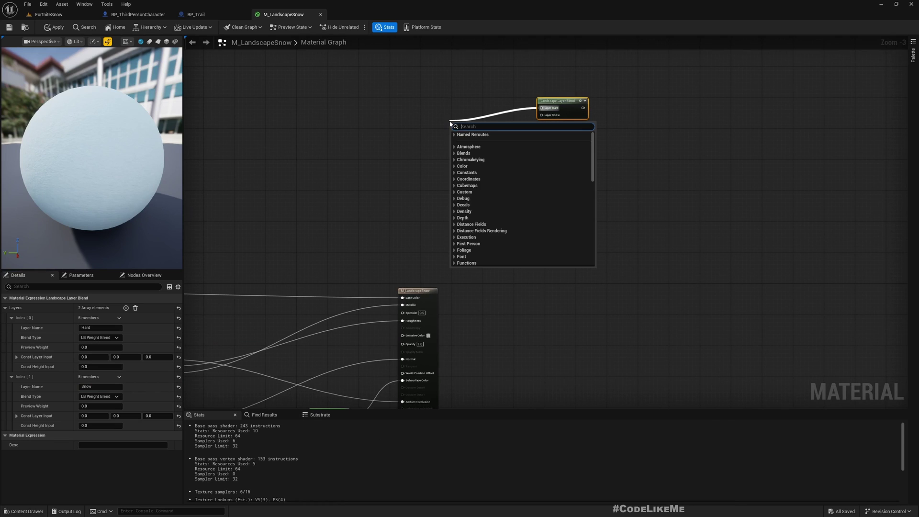
type("makemat")
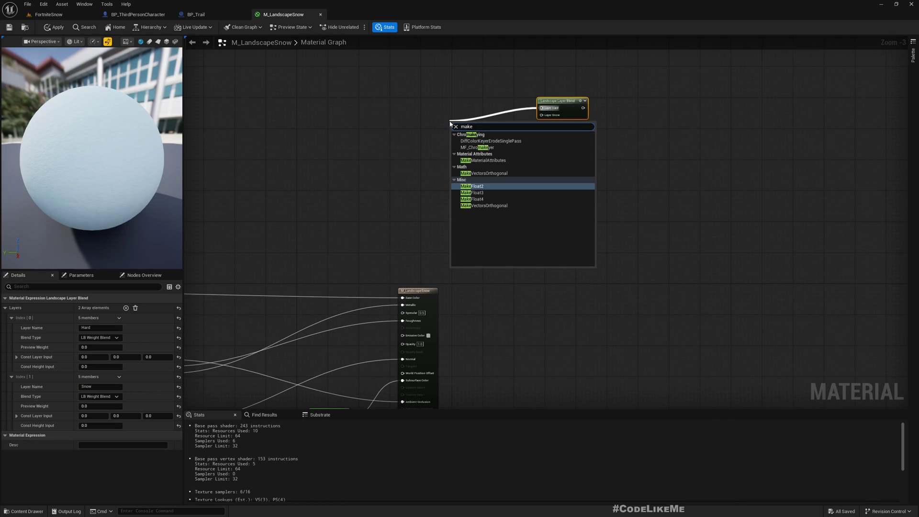
key("Return")
scroll(597, 180, "down", 2)
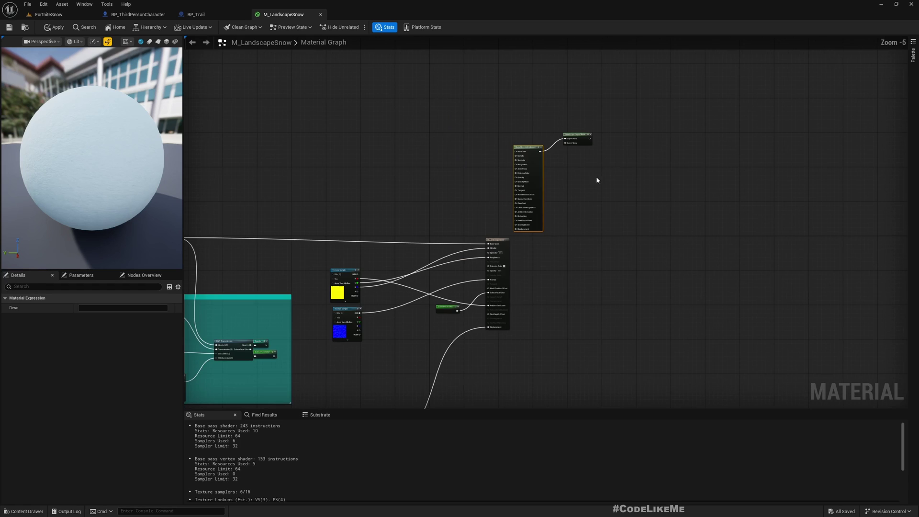
left_click_drag(525, 146, 489, 117)
scroll(572, 151, "up", 5)
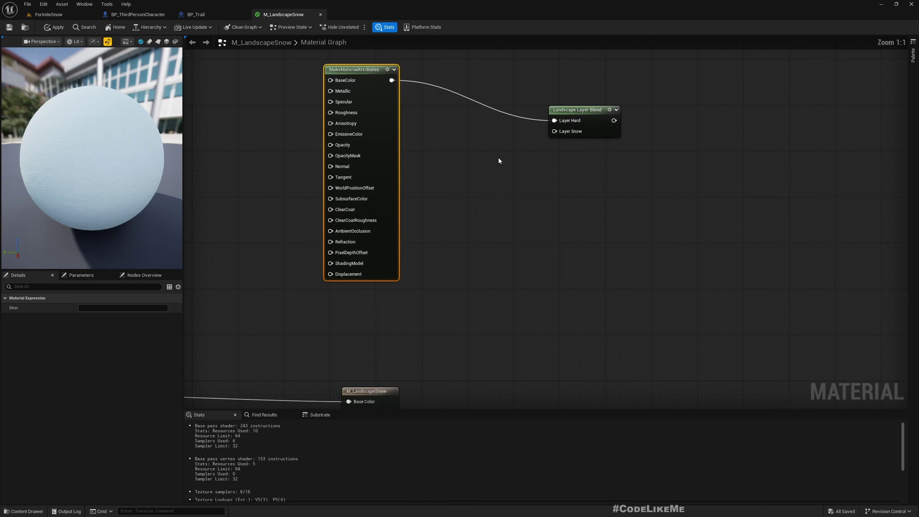
scroll(508, 187, "down", 3)
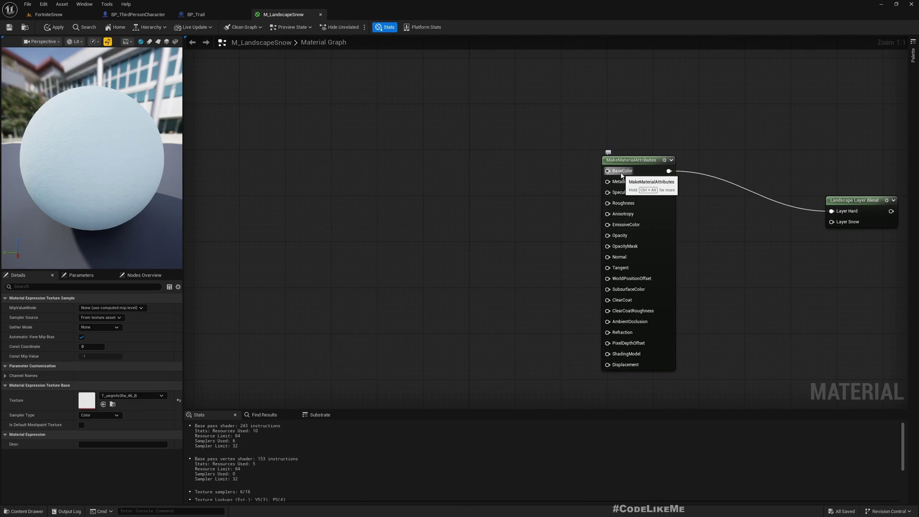
- Try promoting the BaseColor input of MakeMaterialAttributes to a parameter named HardSurfaceColor, placed apart from the node
left_click_drag(607, 170, 400, 173)
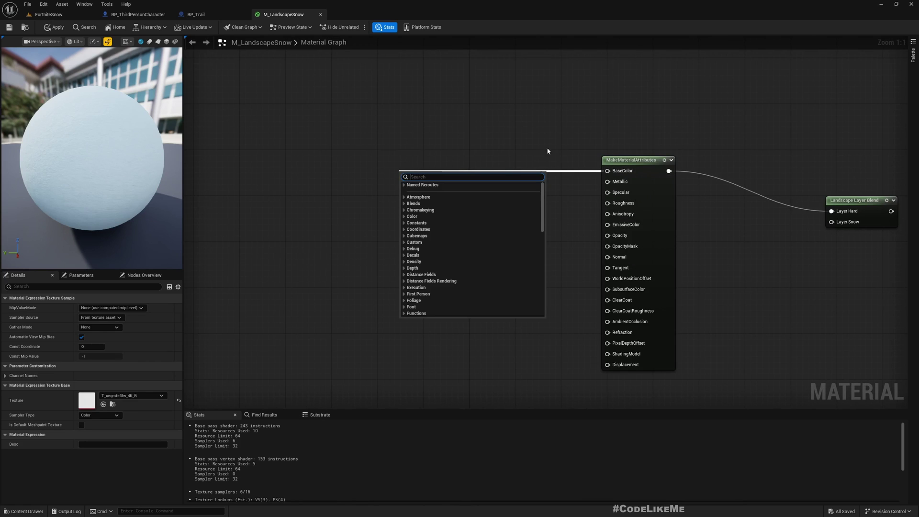
right_click(619, 171)
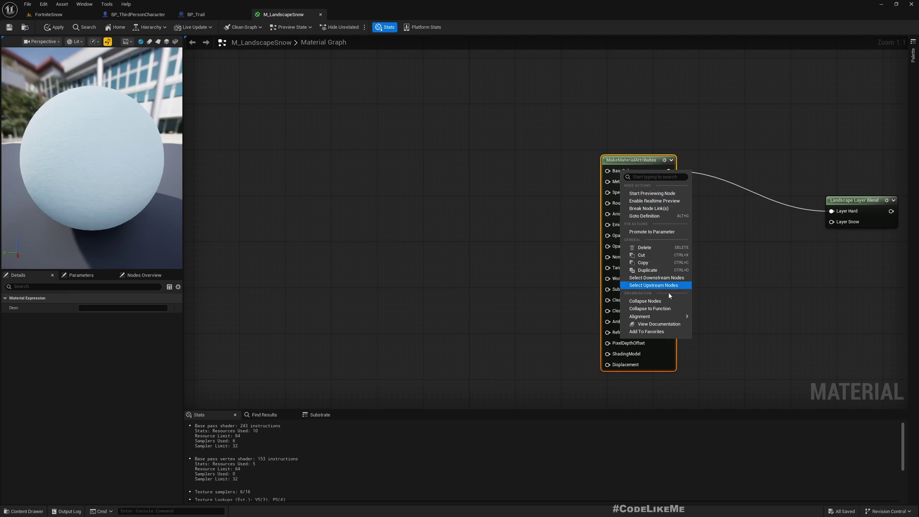
left_click(651, 232)
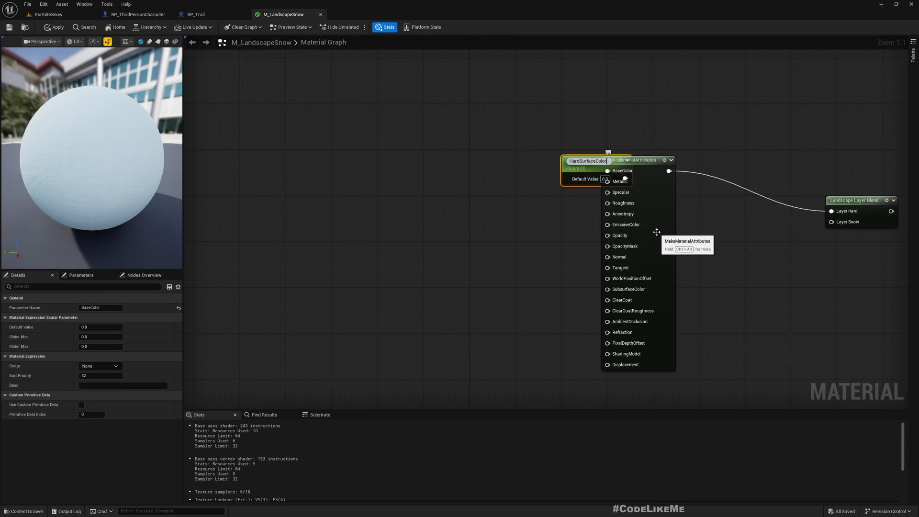
key("Return")
left_click_drag(585, 162, 417, 157)
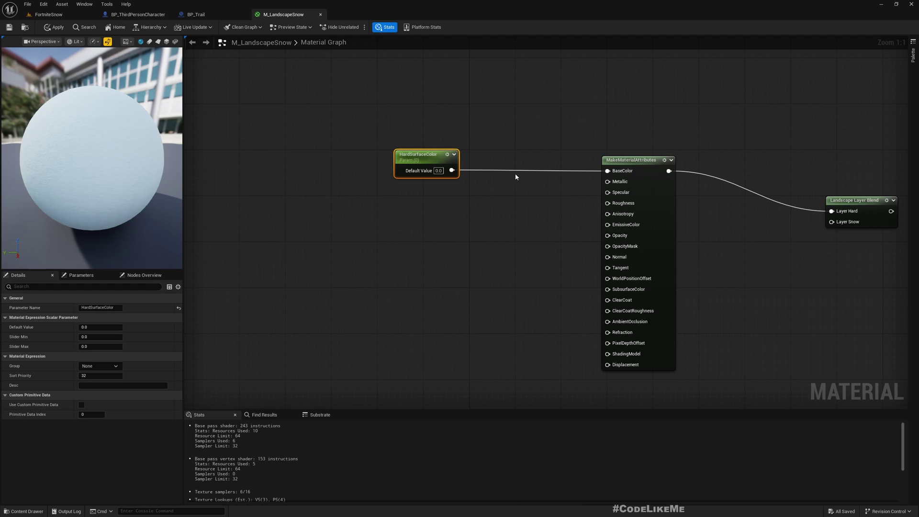
- Delete the scalar HardSurfaceColor parameter node
right_click(404, 158)
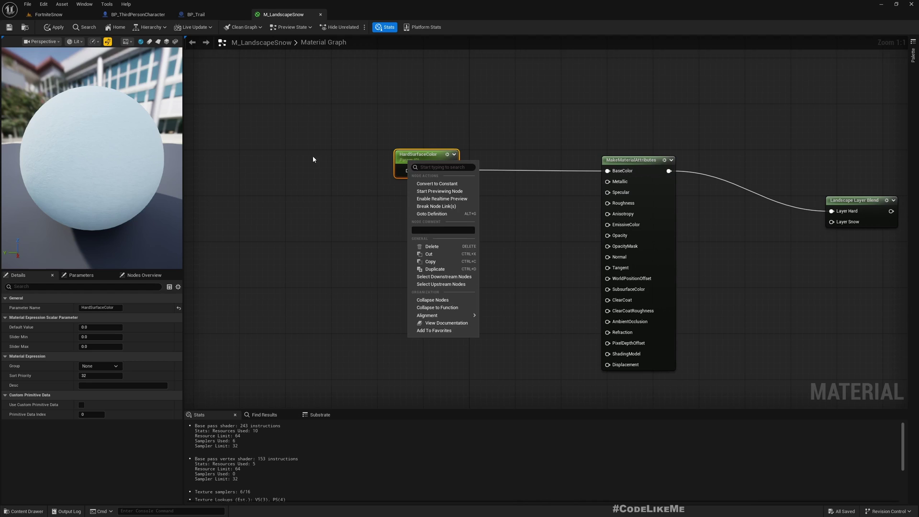
left_click(301, 151)
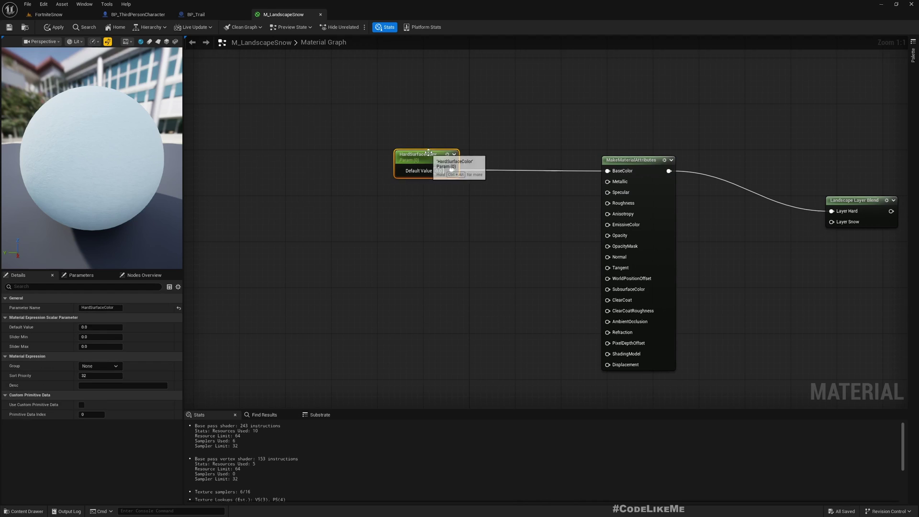
double_click(427, 154)
left_click(429, 189)
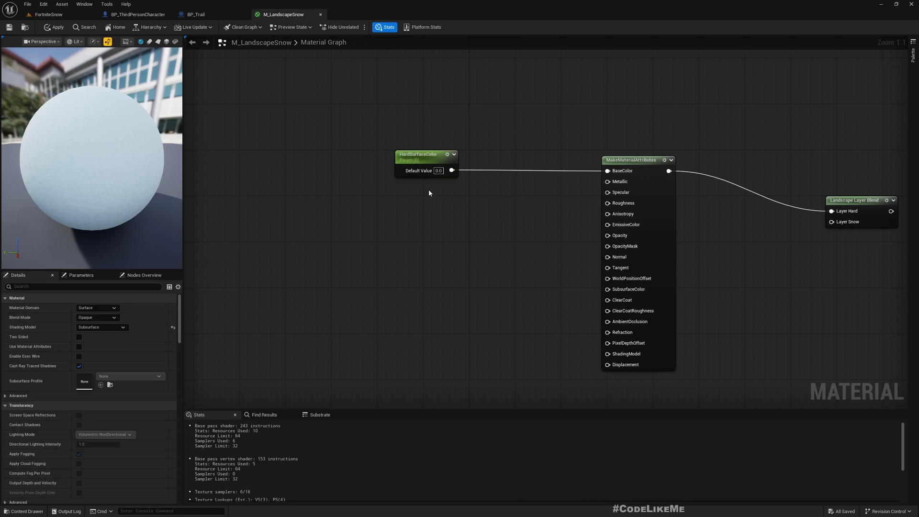
left_click(420, 157)
key("Delete")
- Connect a new Vector Parameter named HardSurfaceColor to the BaseColor input of MakeMaterialAttributes
left_click_drag(607, 171, 475, 177)
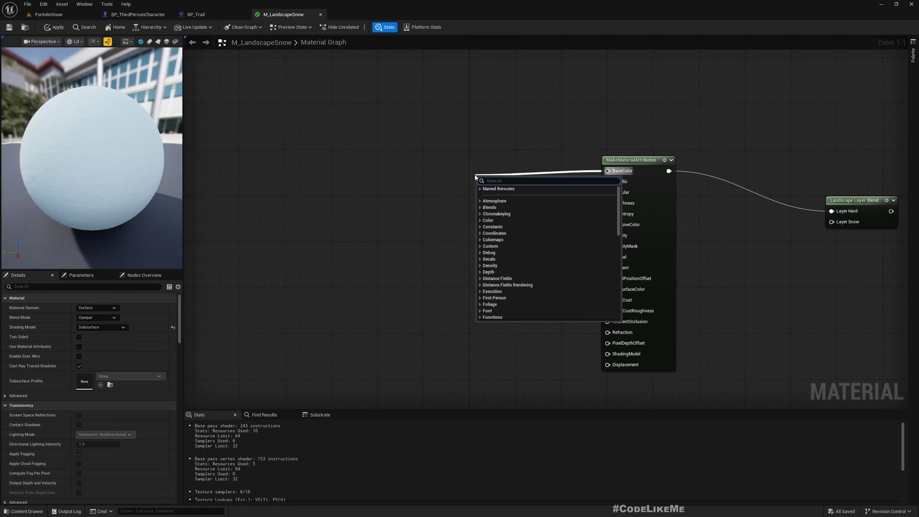
type("vectorpara")
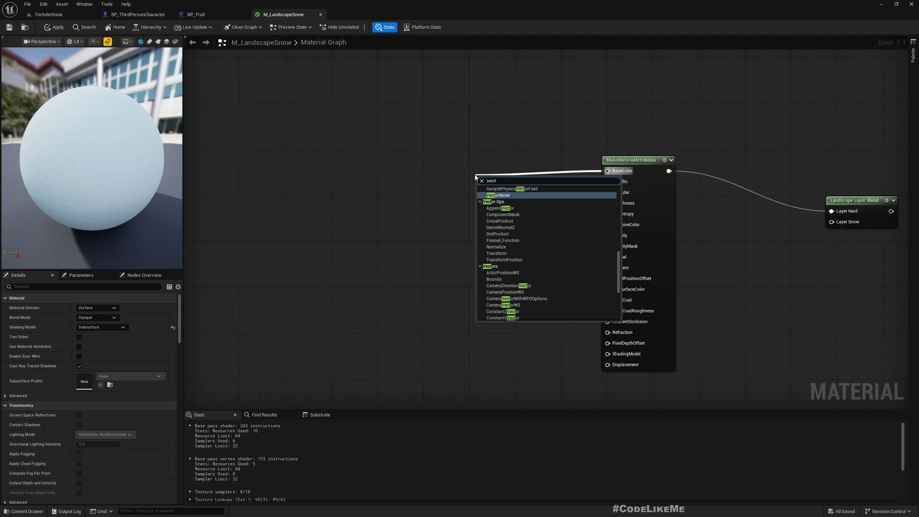
key("Return")
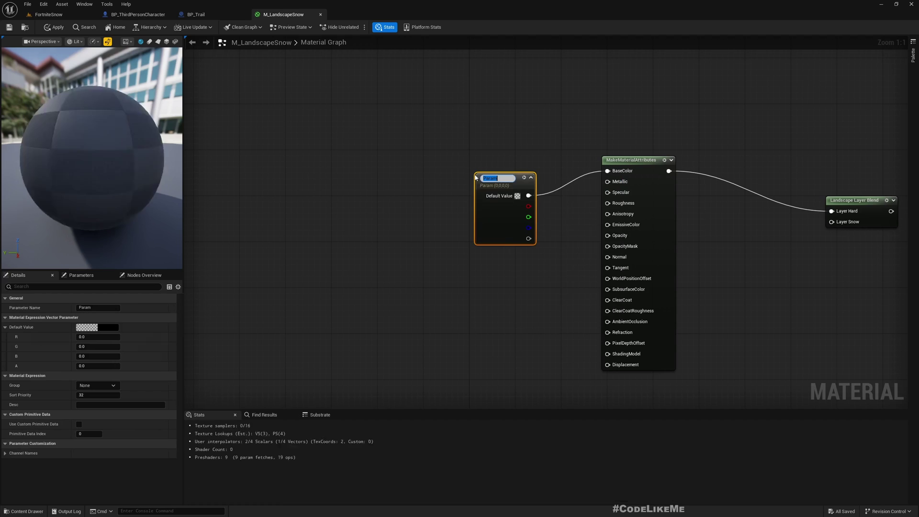
type("HardSurfaceColor")
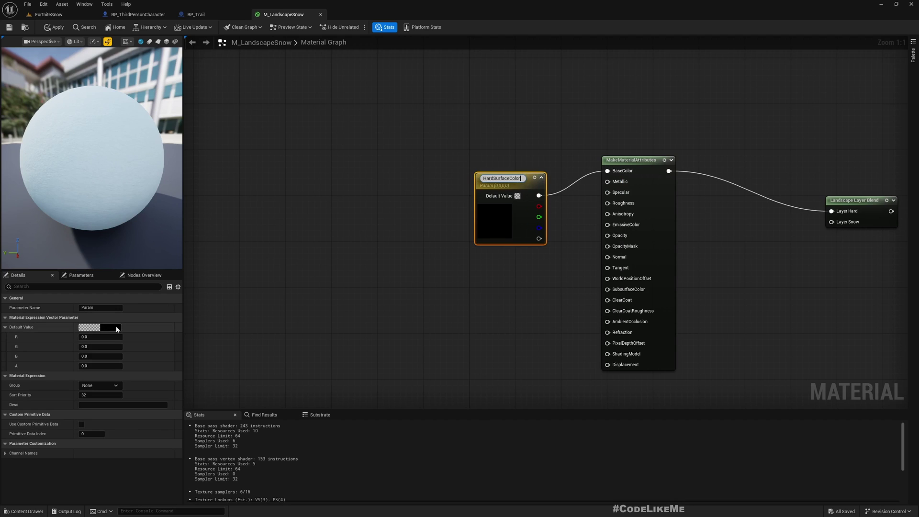
- Set HardSurfaceColor's default to a dark brown (R 0.083333, G 0.020324, B 0, A 1) and move the node farther from MakeMaterialAttributes
left_click(109, 328)
left_click_drag(181, 363, 194, 373)
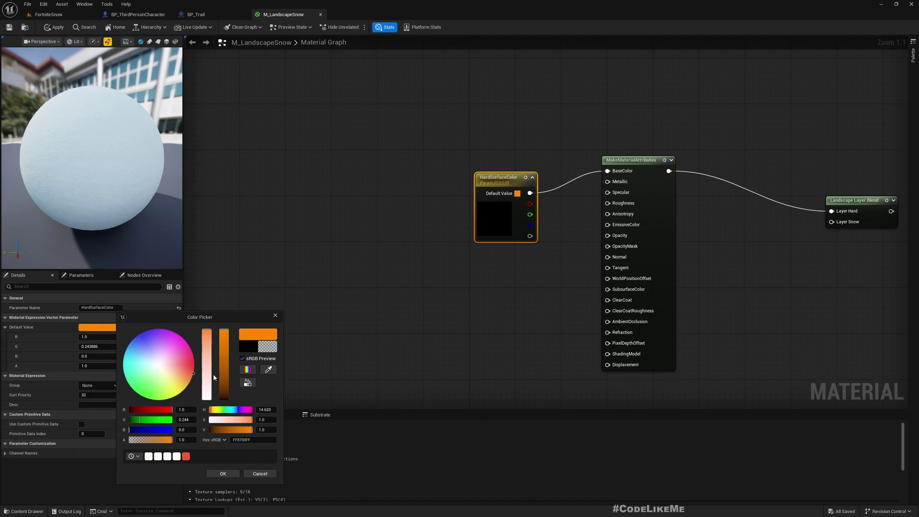
left_click(224, 398)
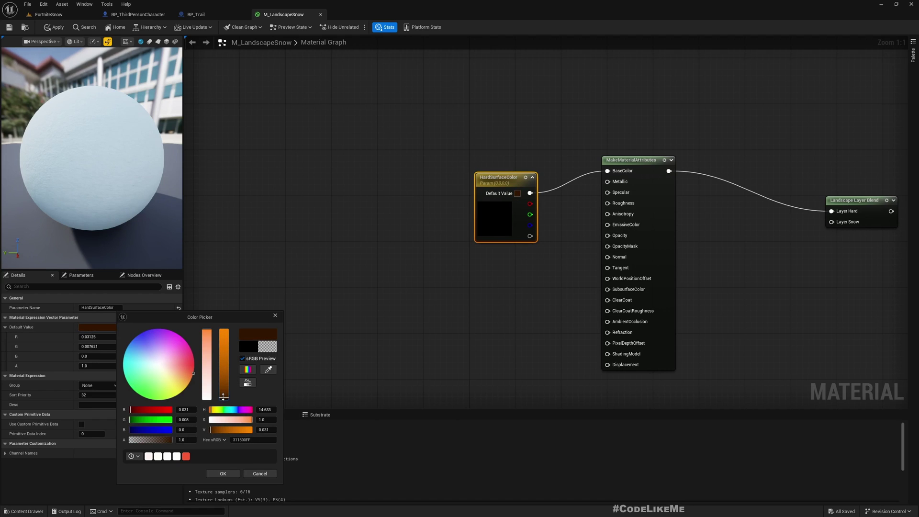
left_click(223, 396)
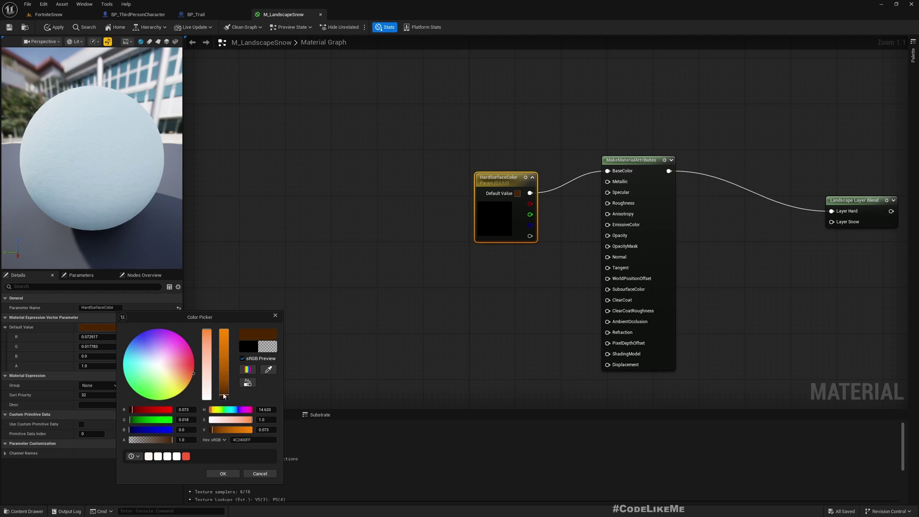
left_click_drag(223, 397, 222, 392)
left_click(223, 473)
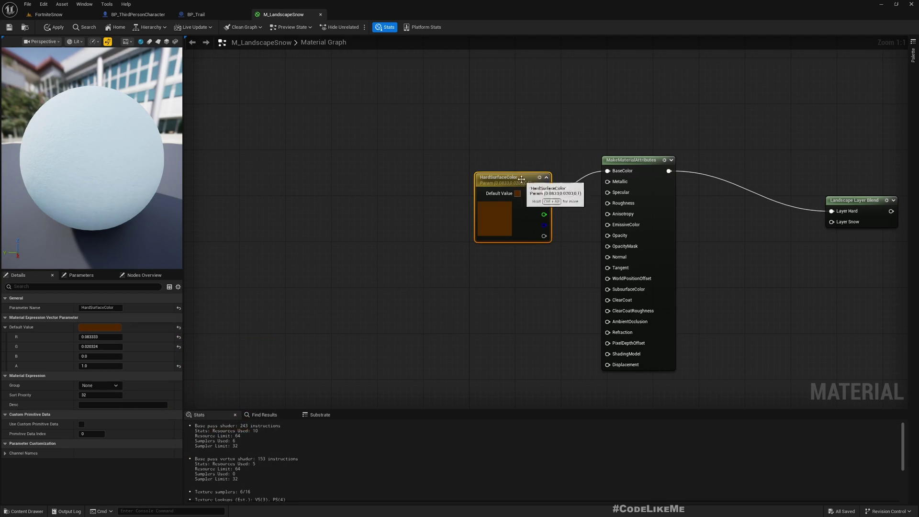
left_click_drag(520, 182, 417, 160)
right_click_drag(544, 192, 478, 168)
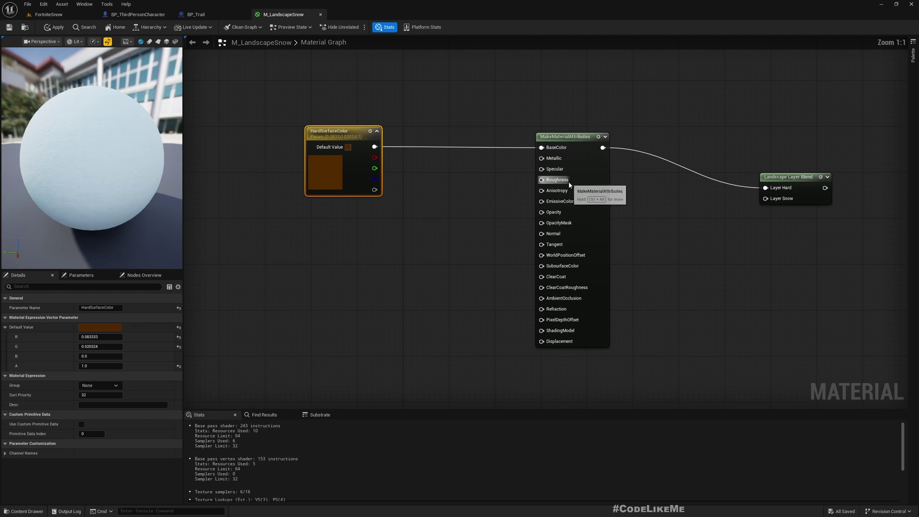
- Try feeding the Metallic input of MakeMaterialAttributes from a new Constant node, and undo the addition
left_click_drag(553, 160, 457, 194)
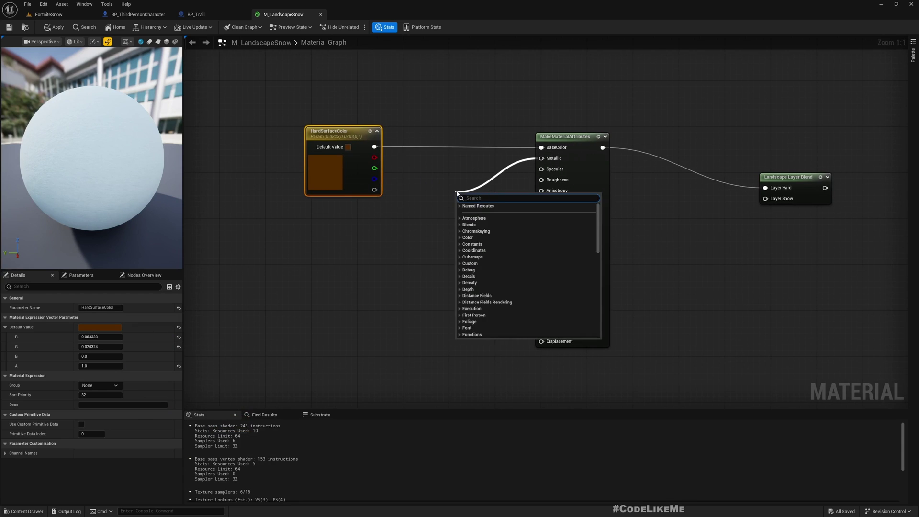
type("const")
key("Return")
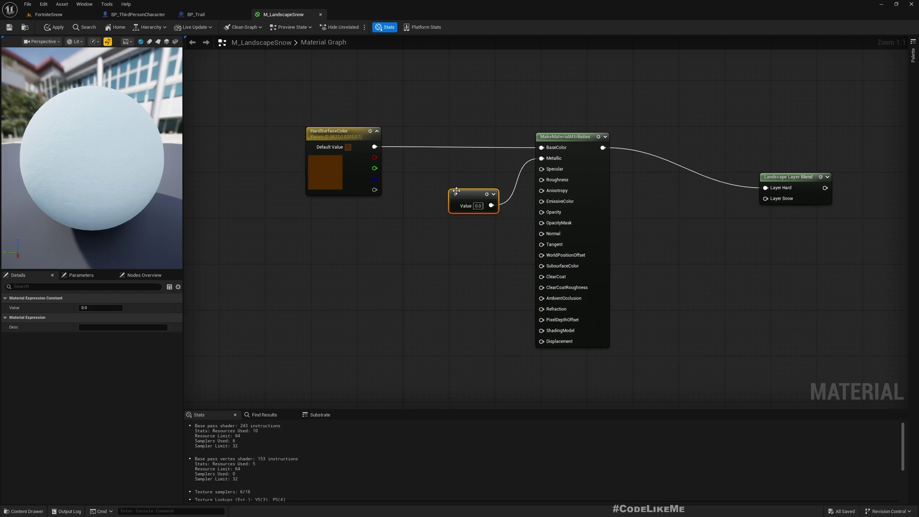
left_click(481, 180)
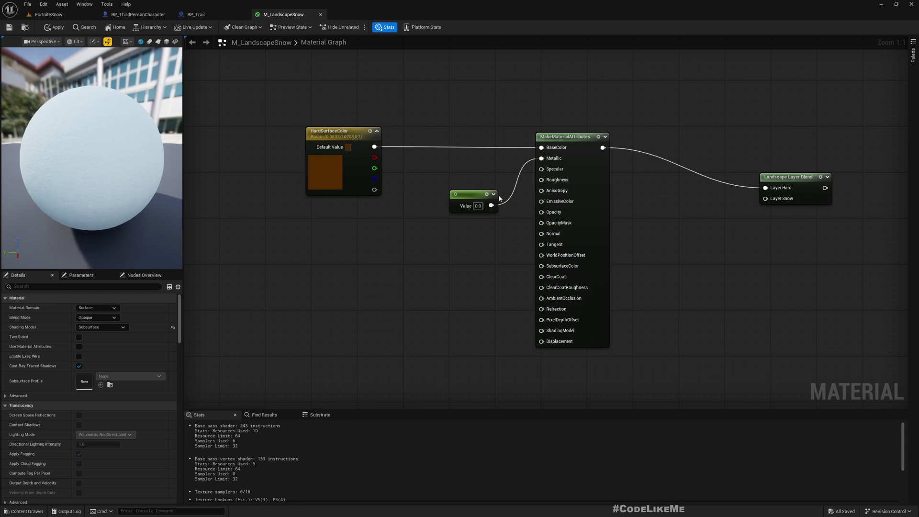
key("ctrl+z")
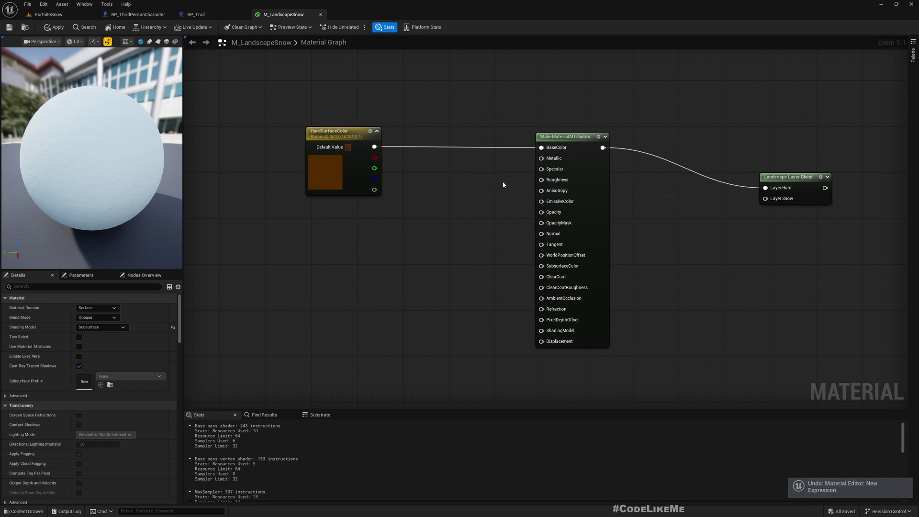
scroll(503, 185, "down", 3)
scroll(399, 230, "up", 2)
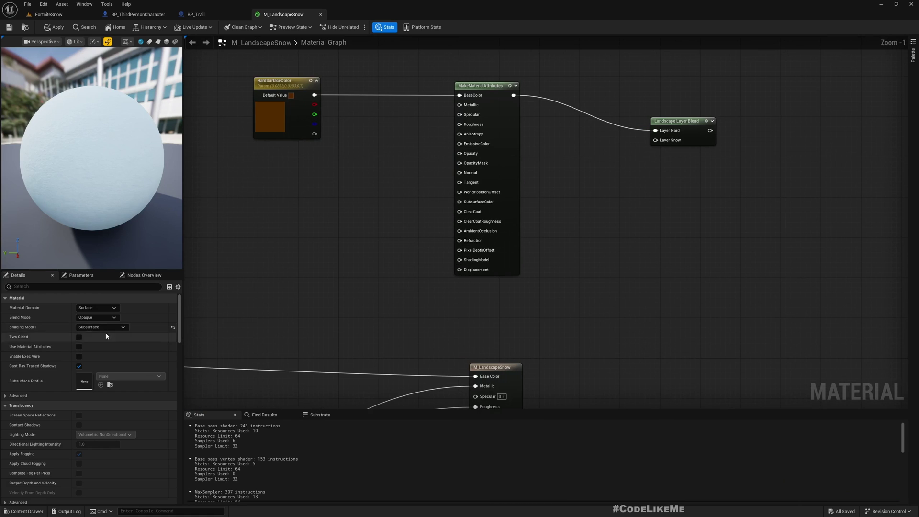
- Connect HardSurfaceColor to the SubsurfaceColor input of MakeMaterialAttributes as well, and align the Landscape Layer Blend node level with it, farther away
right_click_drag(368, 104, 320, 135)
left_click_drag(266, 126, 411, 231)
left_click_drag(642, 151, 775, 116)
scroll(640, 220, "down", 2)
right_click_drag(621, 183, 601, 163)
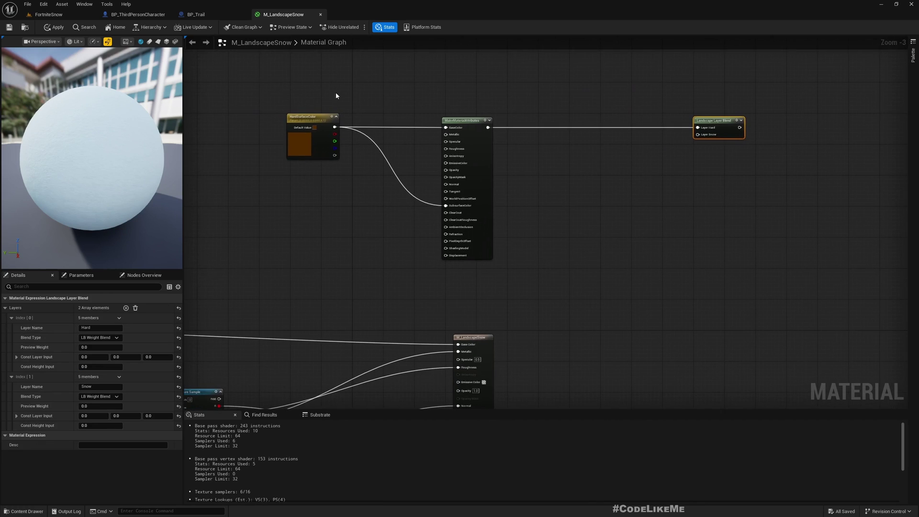
- Duplicate the MakeMaterialAttributes node, placing the unconnected copy beside the M_LandscapeSnow result node
left_click(473, 120)
right_click_drag(562, 201, 562, 224)
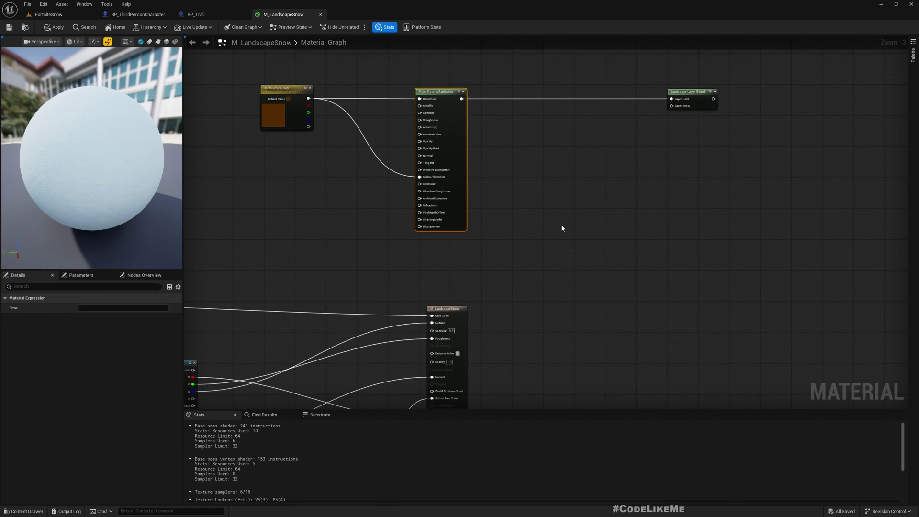
scroll(700, 200, "up", 4)
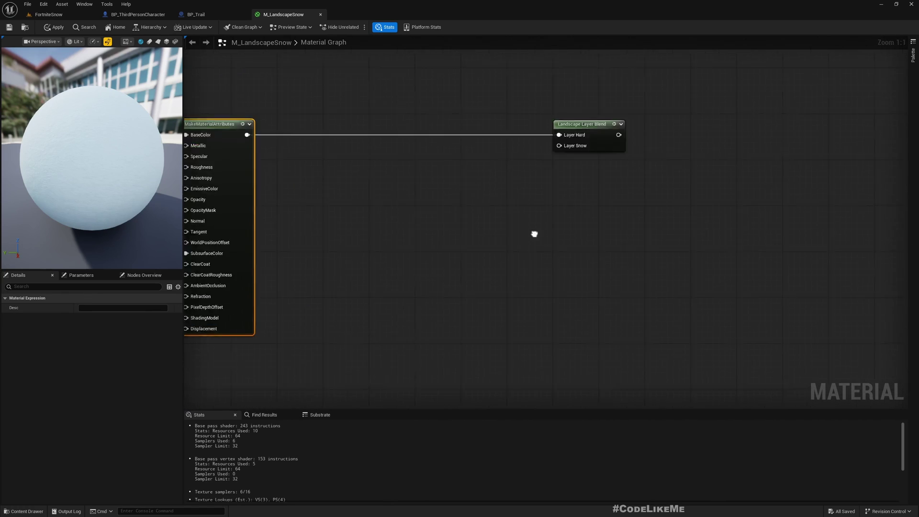
right_click_drag(533, 232, 579, 221)
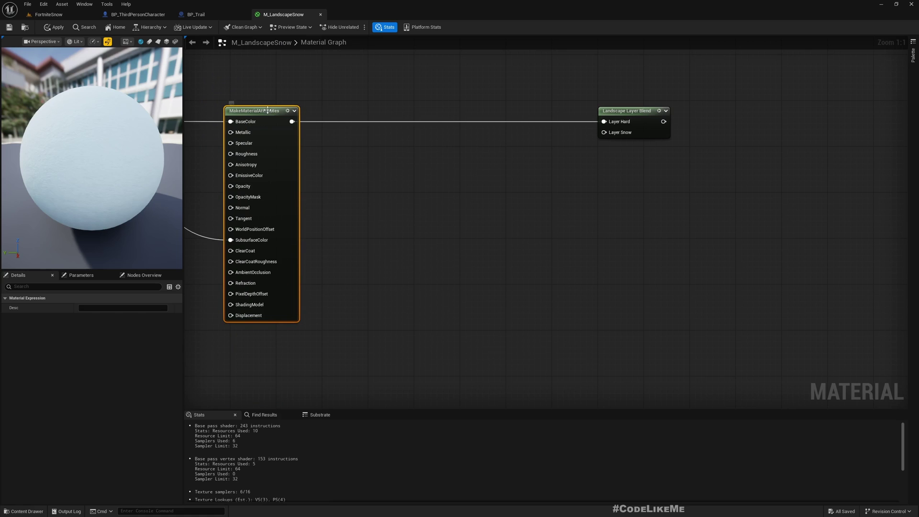
key("ctrl+f")
scroll(497, 247, "down", 5)
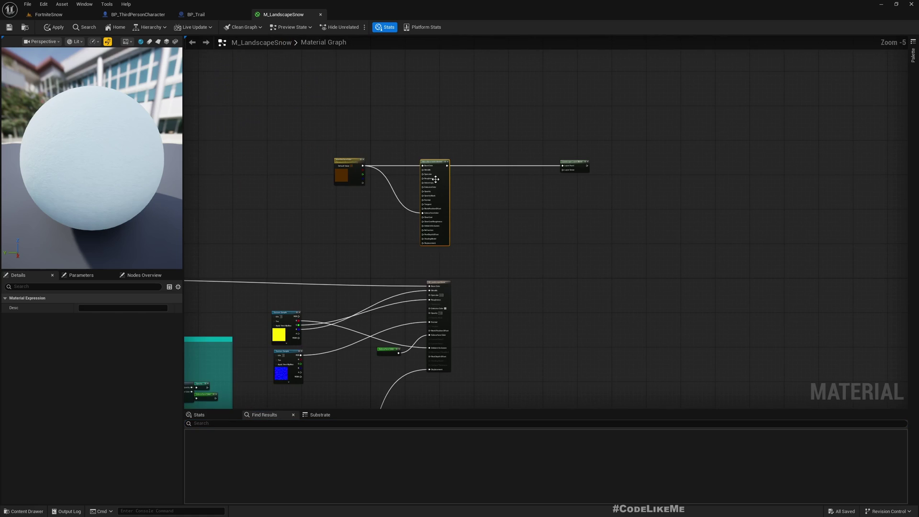
key("ctrl+d")
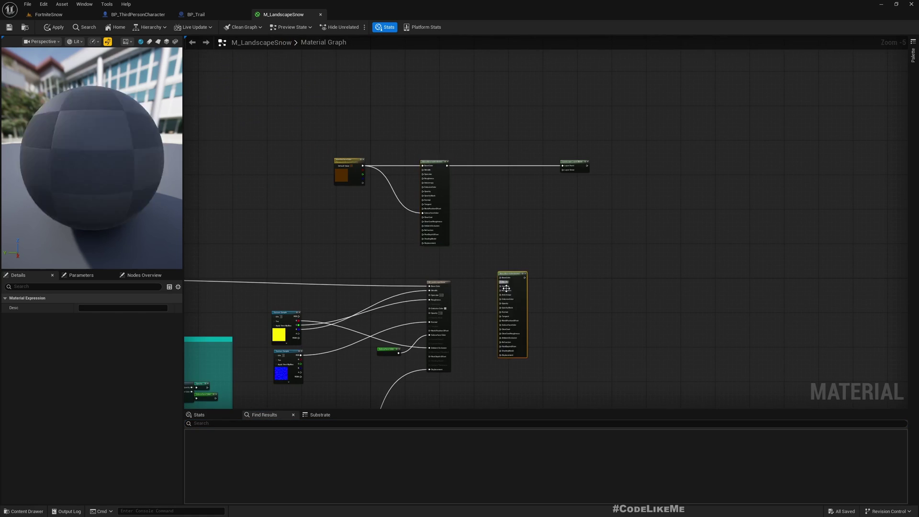
- Connect the snow colour output that feeds the material's Base Color to the BaseColor input of the duplicated MakeMaterialAttributes
scroll(467, 298, "up", 4)
right_click_drag(464, 298, 630, 247)
scroll(594, 241, "down", 2)
right_click_drag(298, 251, 473, 260)
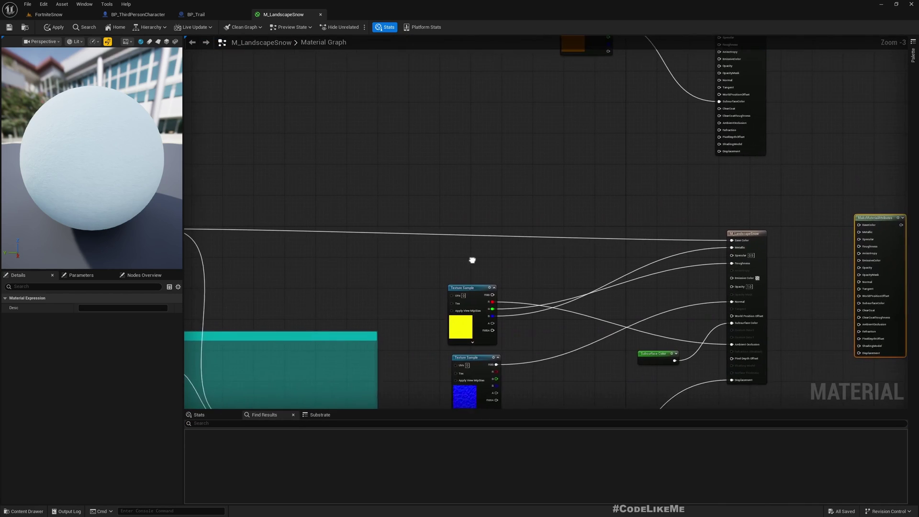
scroll(465, 258, "down", 1)
left_click_drag(277, 232, 792, 230)
- Connect the yellow Texture Sample's R to AmbientOcclusion, G to Roughness and B to Metallic on the duplicated MakeMaterialAttributes
scroll(781, 241, "up", 3)
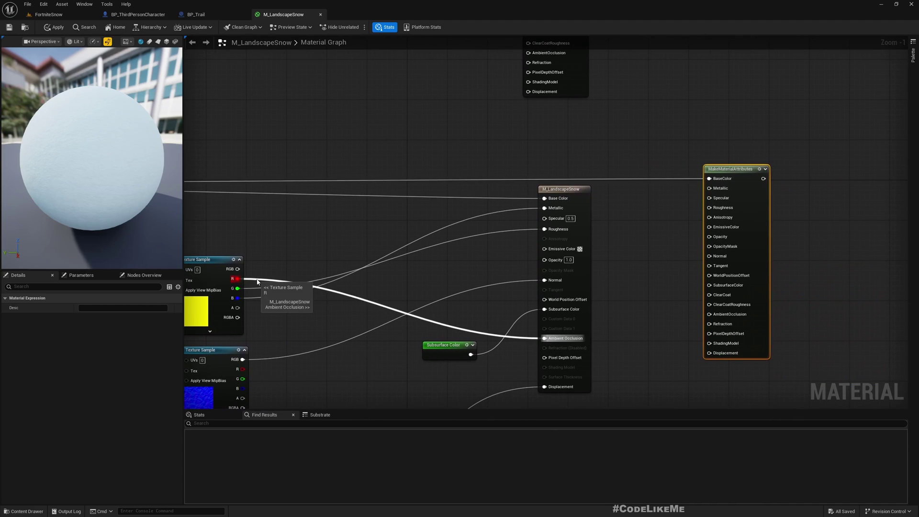
left_click_drag(236, 279, 709, 314)
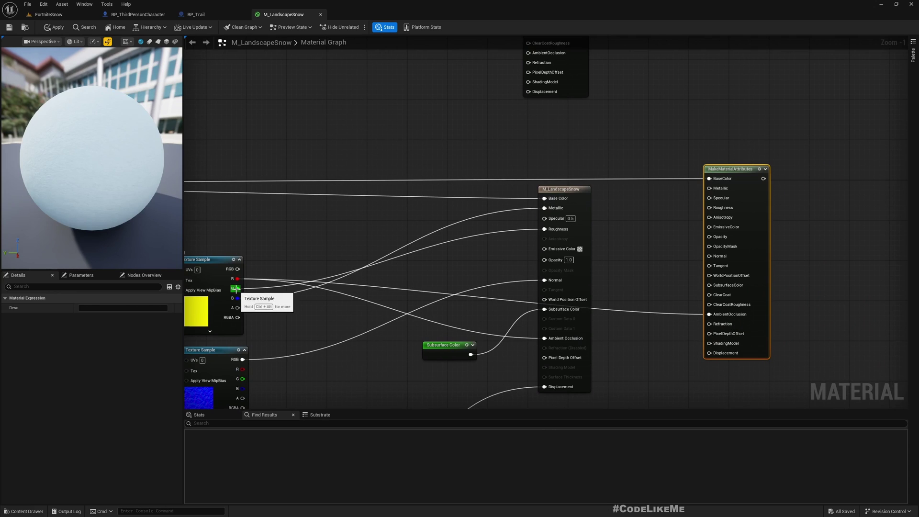
left_click_drag(237, 288, 709, 208)
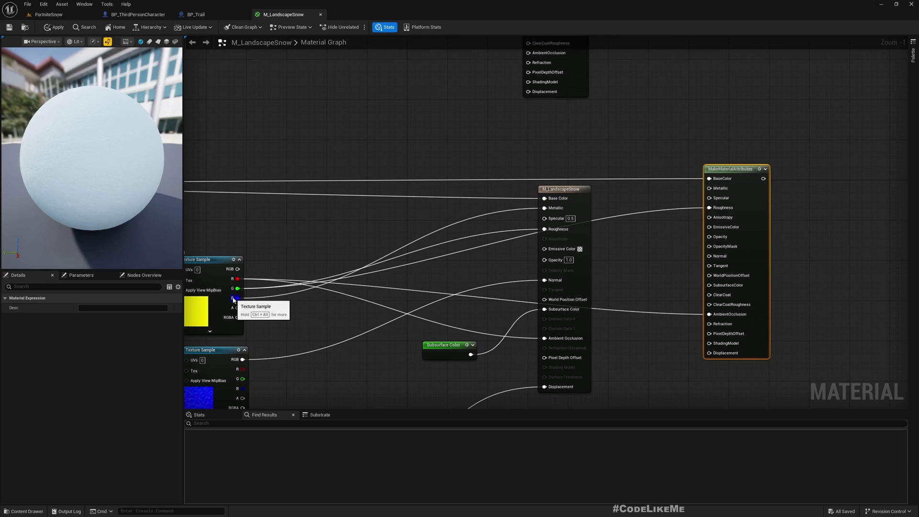
left_click_drag(237, 297, 715, 190)
- Connect the blue Texture Sample's RGB to Normal and the Subsurface Color node to SubsurfaceColor on the duplicated MakeMaterialAttributes
right_click_drag(311, 358, 385, 328)
left_click_drag(316, 329, 783, 226)
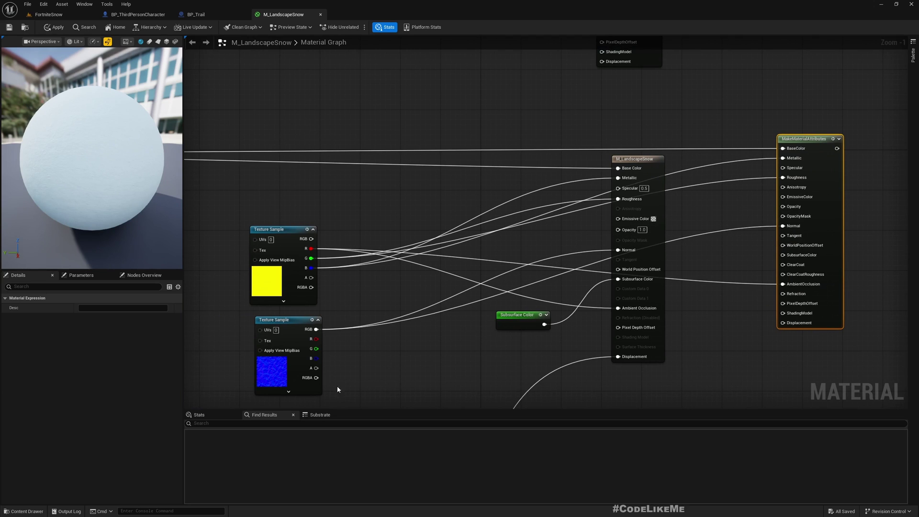
right_click_drag(388, 379, 323, 297)
left_click_drag(477, 242, 718, 172)
- Connect the output of the Add node after the Displacement parameter to the Displacement input of the duplicated MakeMaterialAttributes
right_click_drag(627, 306, 654, 151)
scroll(599, 311, "down", 1)
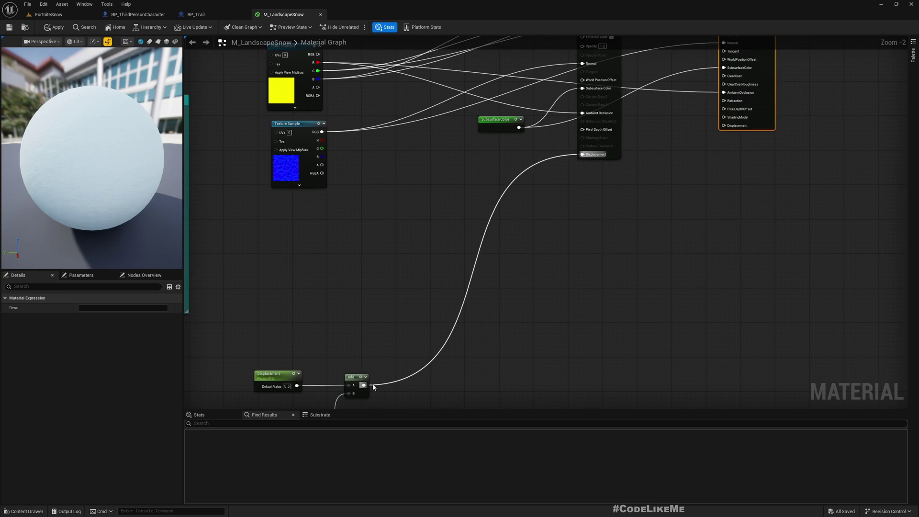
left_click_drag(363, 385, 727, 124)
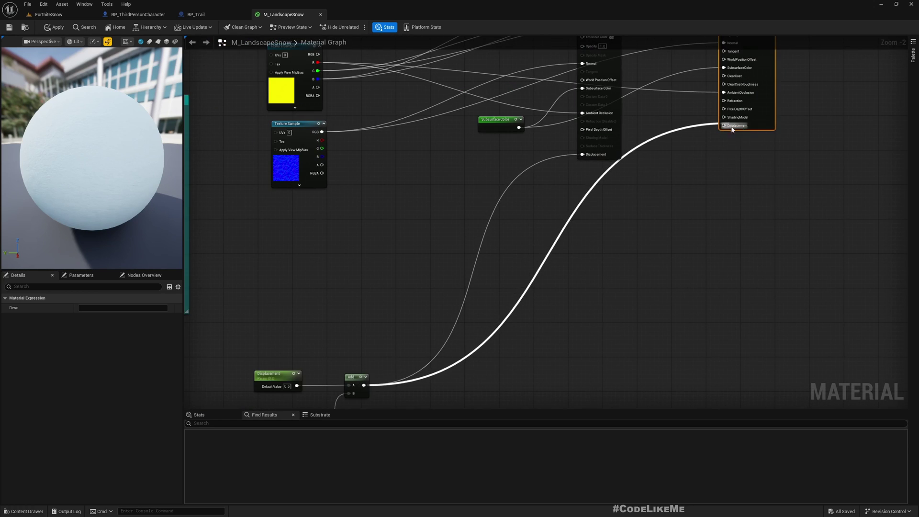
- Move the M_LandscapeSnow result node past the duplicated MakeMaterialAttributes and enable Use Material Attributes for the material
right_click_drag(756, 179, 552, 336)
left_click_drag(396, 146, 701, 180)
right_click_drag(586, 328, 554, 269)
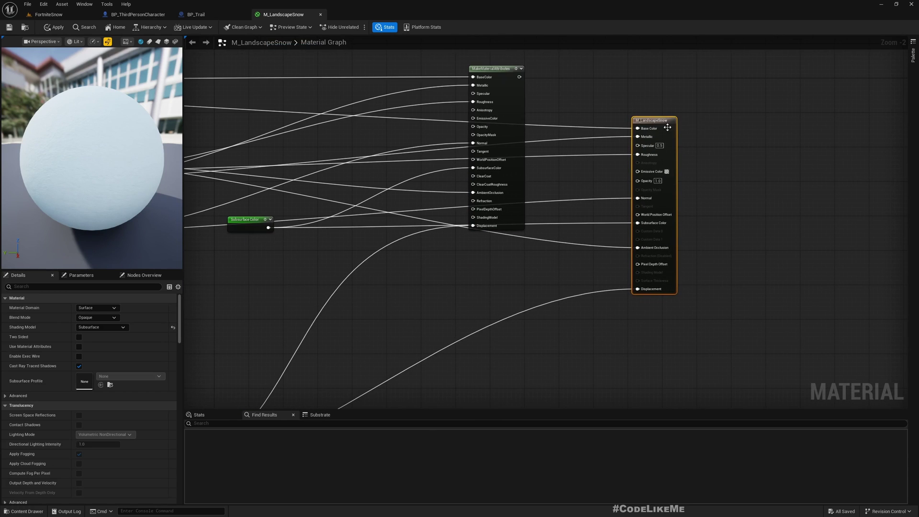
left_click_drag(668, 127, 654, 162)
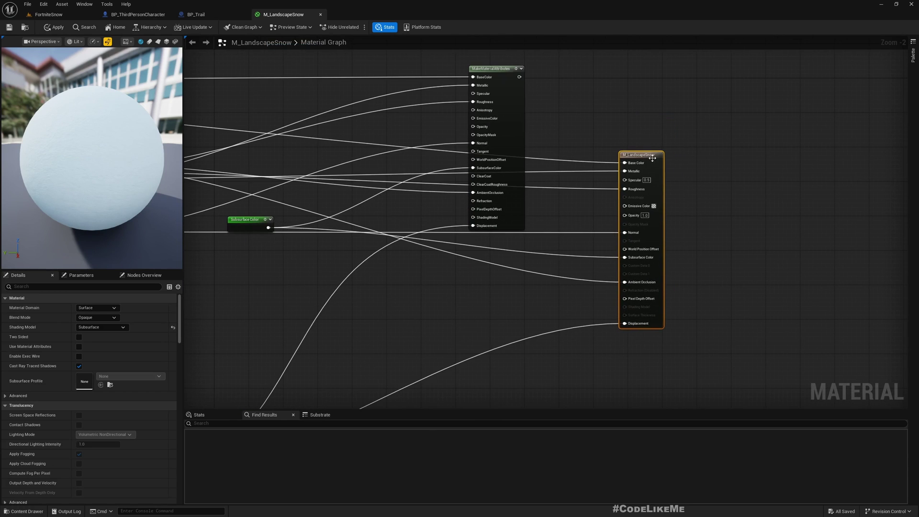
left_click(78, 347)
scroll(495, 313, "down", 2)
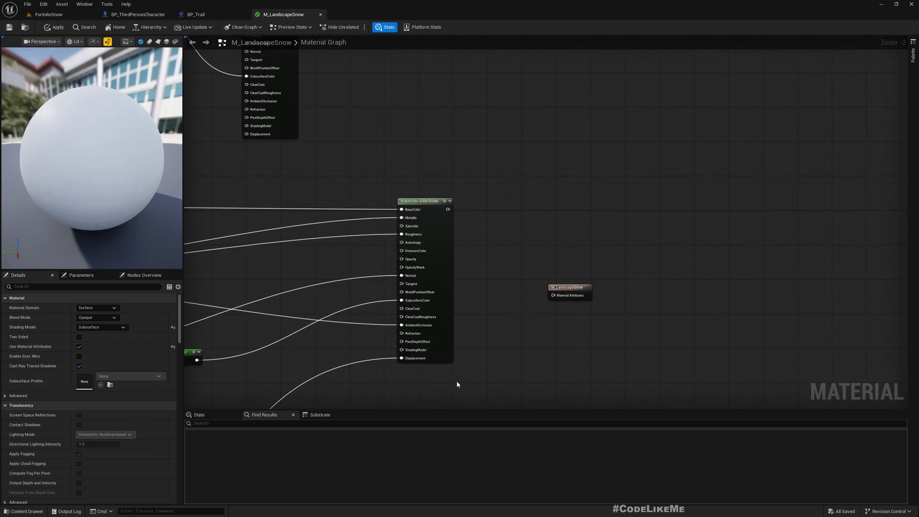
- Place the M_LandscapeSnow result node beside Landscape Layer Blend and connect the blend's output to its Material Attributes input
scroll(540, 312, "up", 2)
left_click_drag(541, 311, 622, 211)
scroll(558, 258, "up", 2)
left_click_drag(532, 222, 630, 218)
- Connect the snow MakeMaterialAttributes output to the Layer Snow input of Landscape Layer Blend and apply the material
scroll(519, 228, "down", 3)
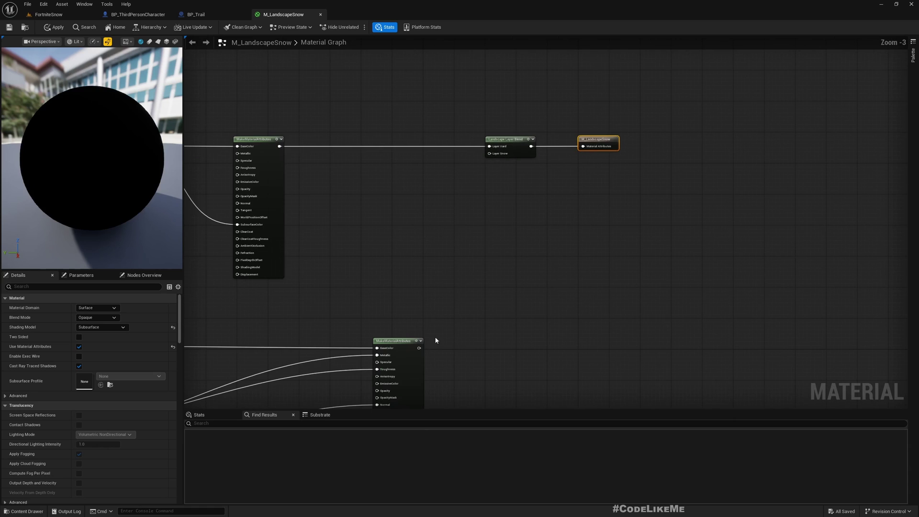
left_click_drag(423, 349, 500, 159)
right_click_drag(525, 312, 507, 283)
scroll(555, 186, "down", 3)
scroll(550, 221, "up", 1)
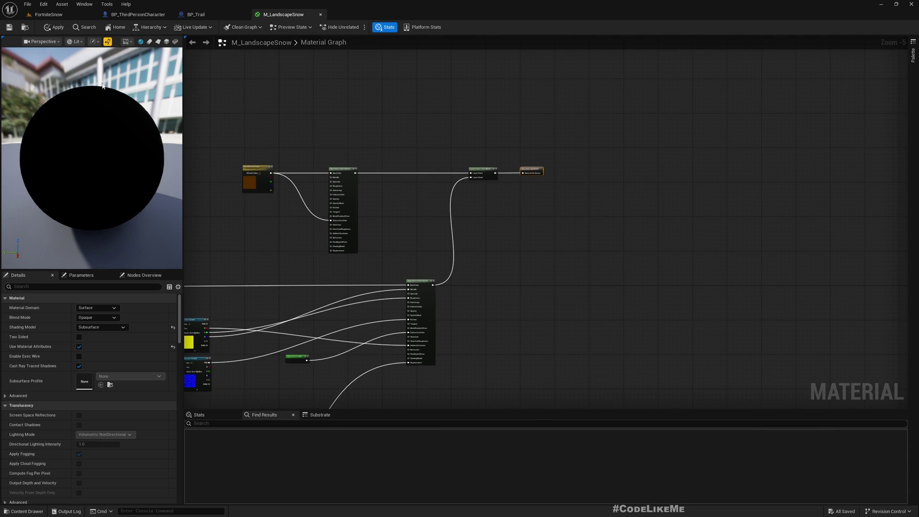
left_click(53, 27)
- Set the Snow layer's Preview Weight to 1 on the Landscape Layer Blend node and apply the material
scroll(532, 153, "up", 3)
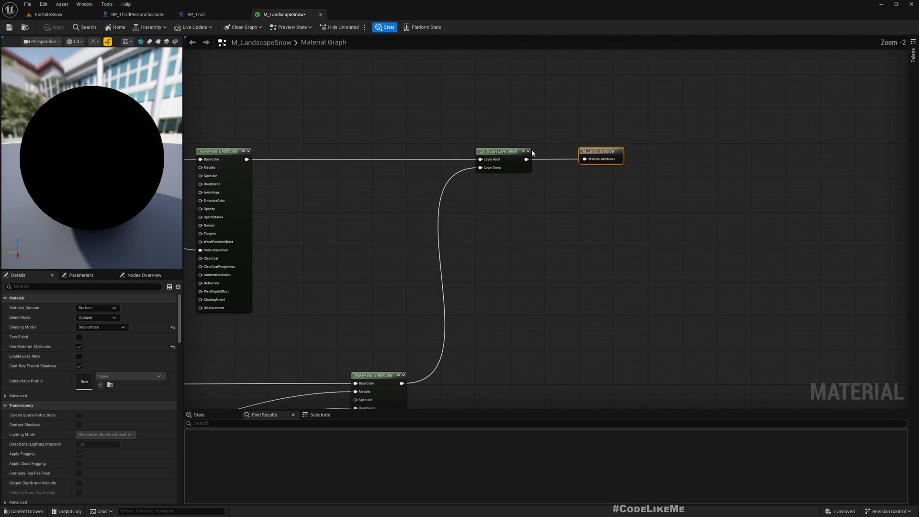
left_click(506, 158)
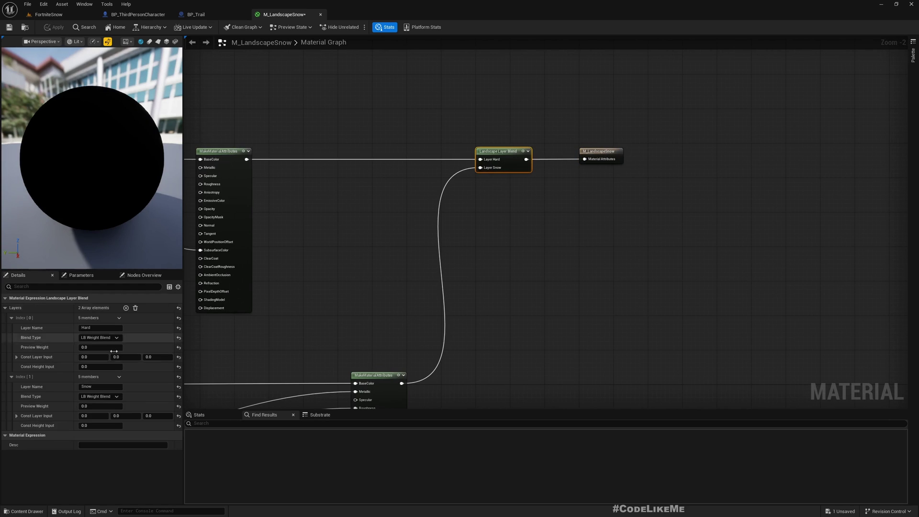
left_click(105, 409)
type("1")
key("Return")
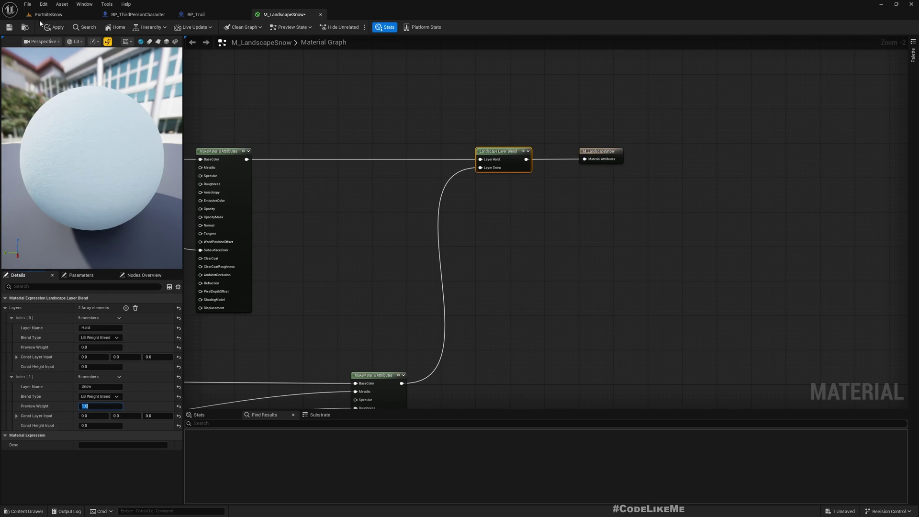
left_click(54, 27)
- Switch to the FortniteSnow level and enter Landscape Mode with the Paint tools active
left_click(84, 15)
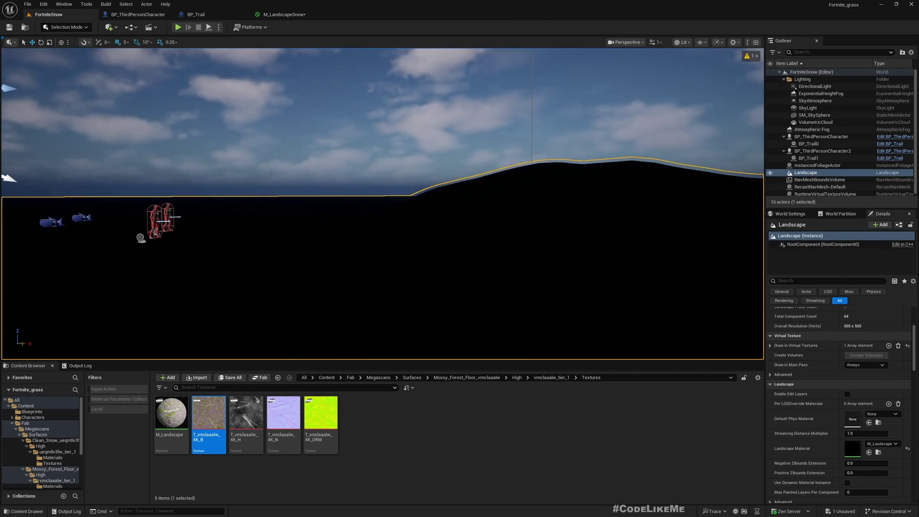
right_click_drag(287, 169, 316, 201)
right_click_drag(287, 169, 240, 158)
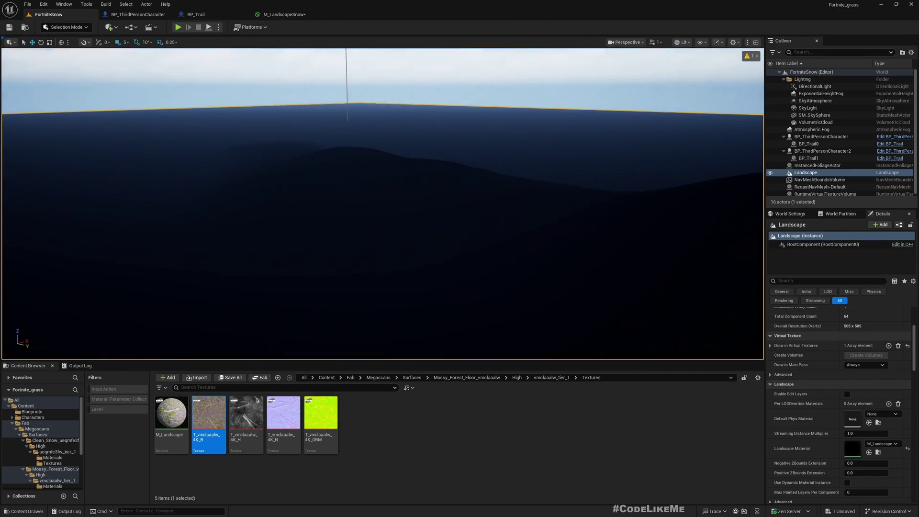
left_click(73, 30)
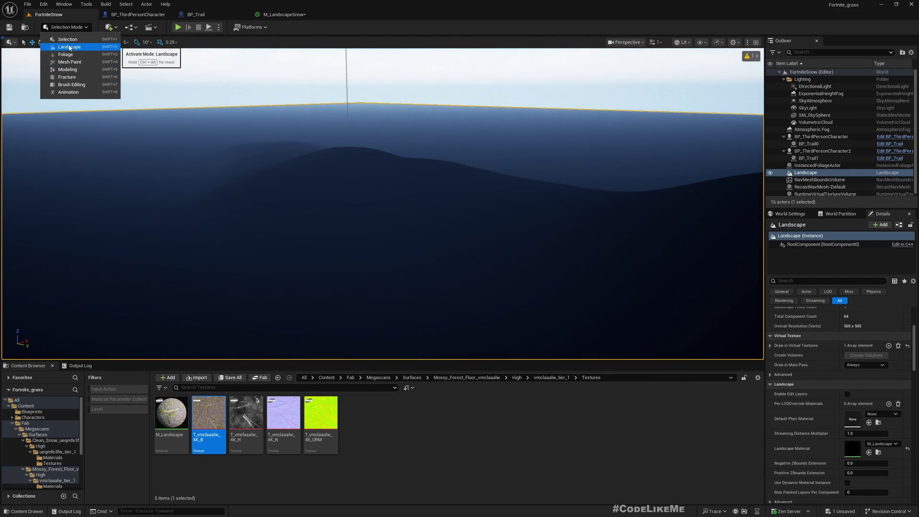
left_click(69, 46)
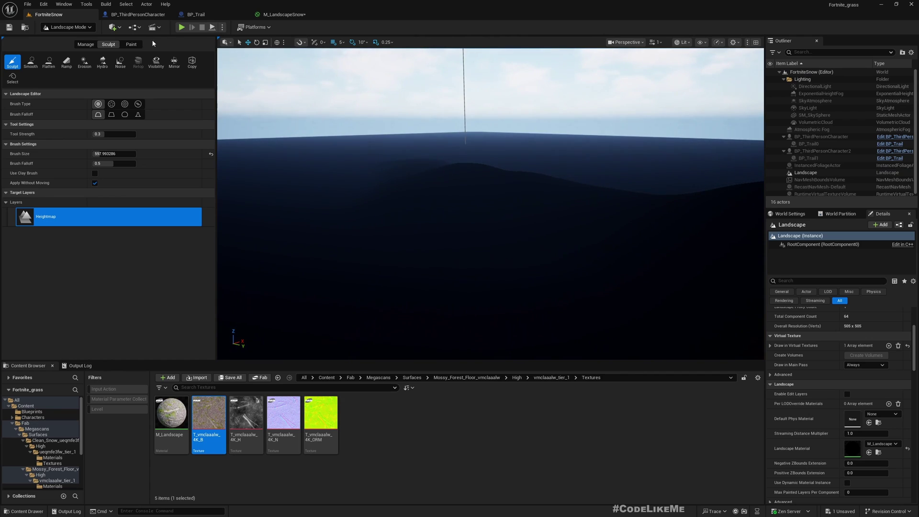
left_click(131, 44)
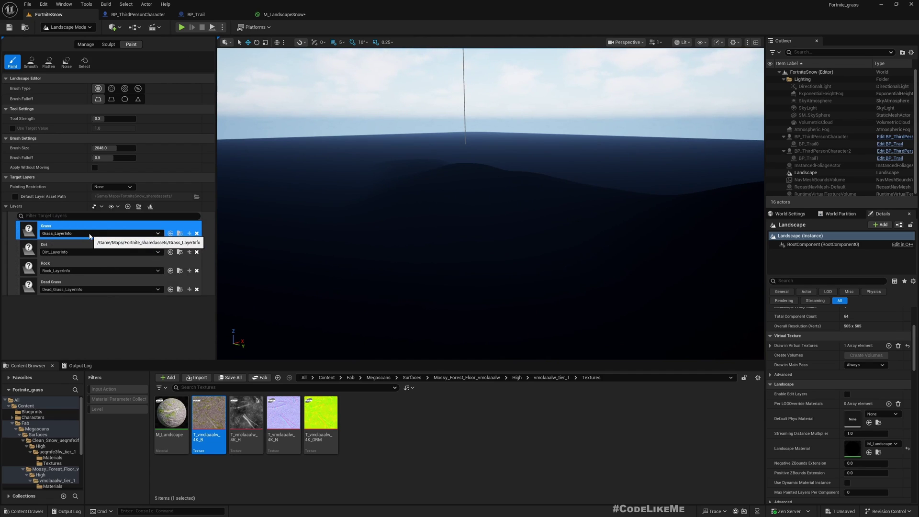
- Delete the Grass, Dirt, Rock and Dead Grass target layers from the landscape, confirming each deletion
right_click_drag(458, 232, 426, 220)
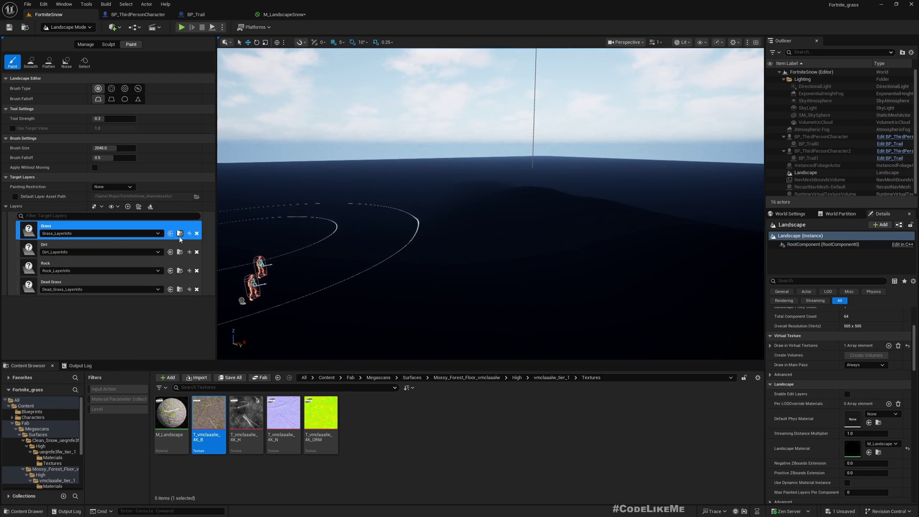
left_click(196, 233)
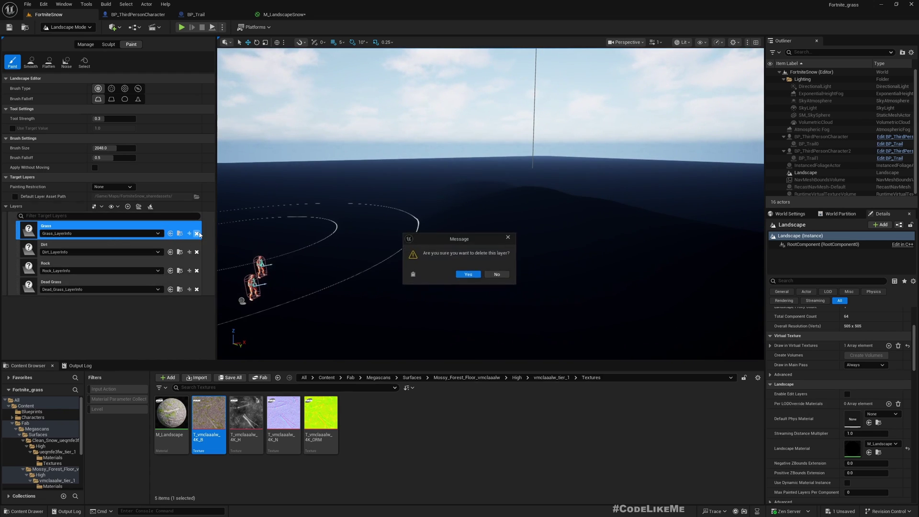
left_click(472, 276)
left_click(196, 234)
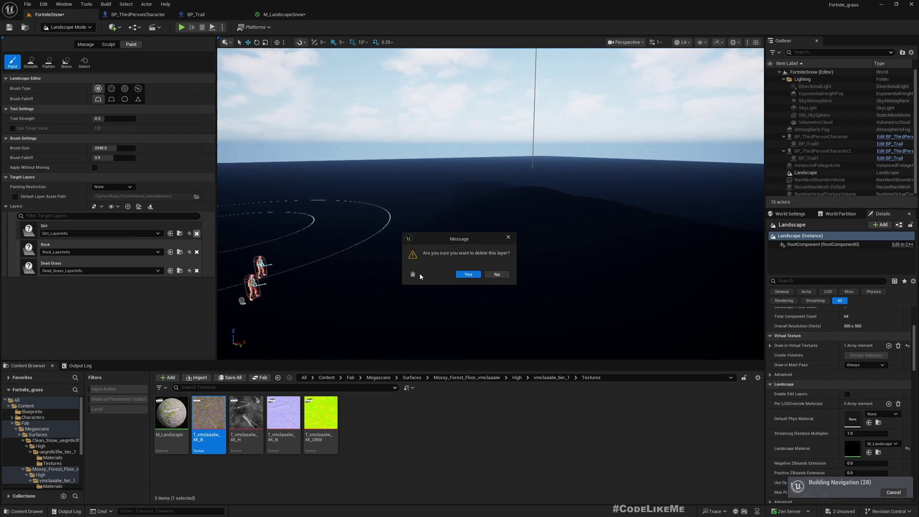
left_click(468, 275)
left_click(197, 234)
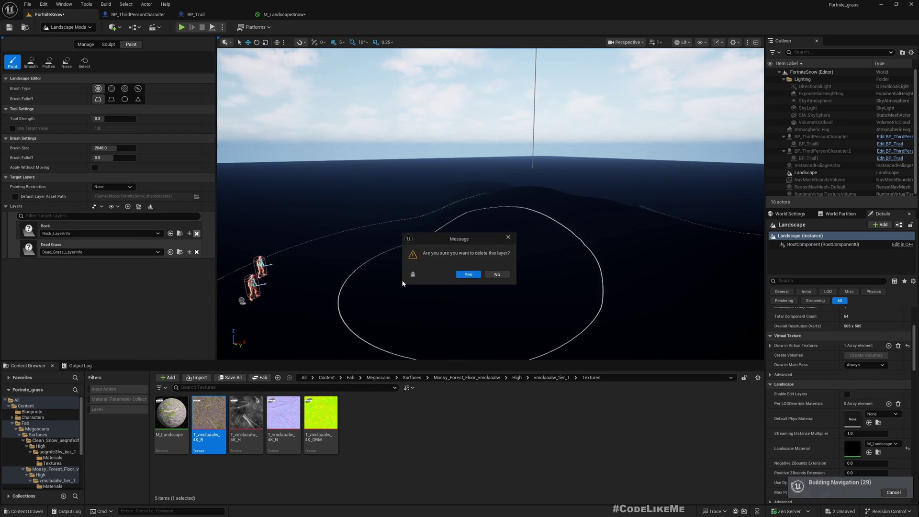
left_click(468, 275)
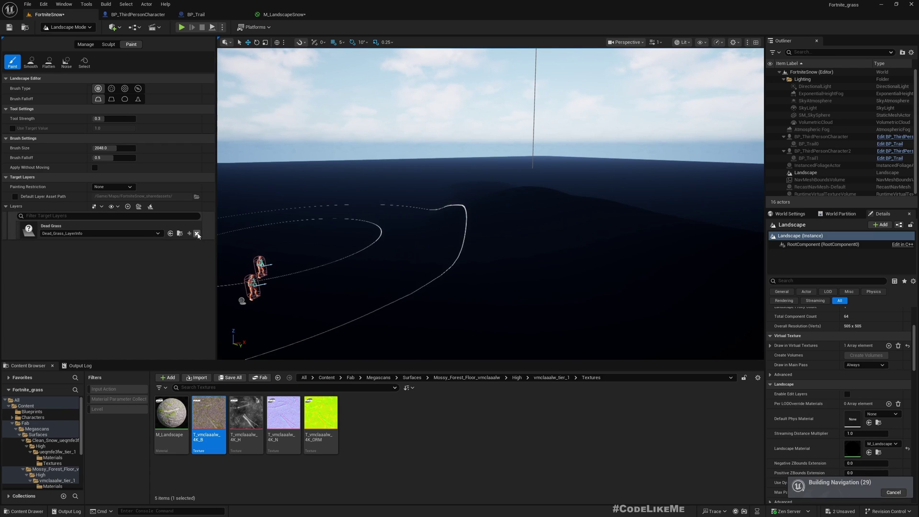
left_click(197, 234)
left_click(468, 274)
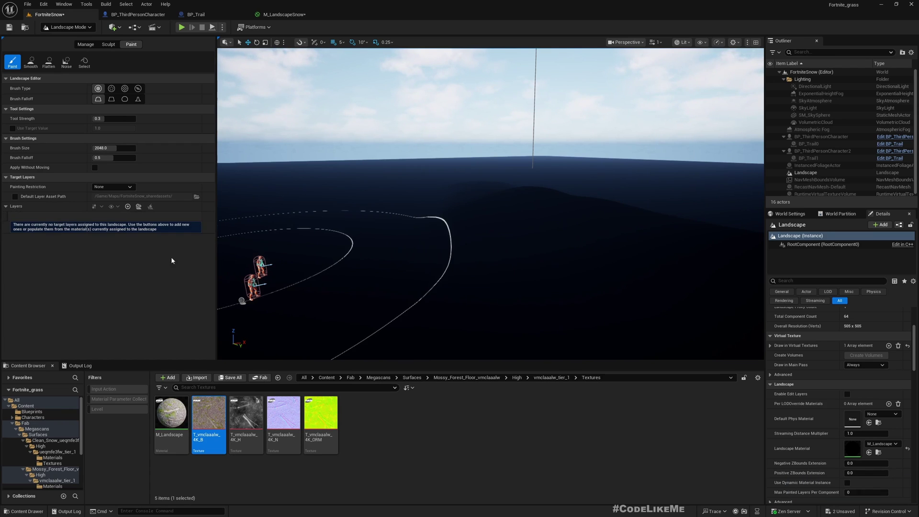
- Populate the target layers from the landscape's material and create Snow_LayerInfo for the Snow layer in the FortniteSnow_sharedassets folder
left_click(139, 207)
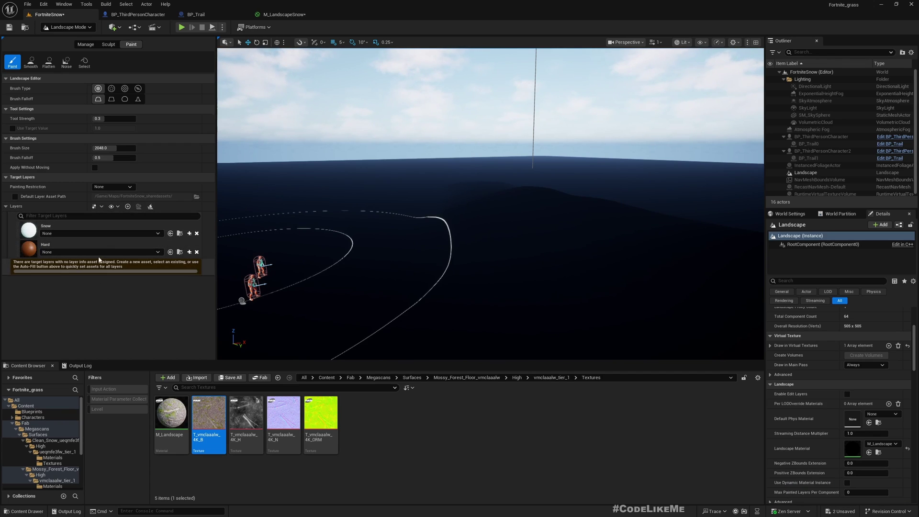
left_click(190, 234)
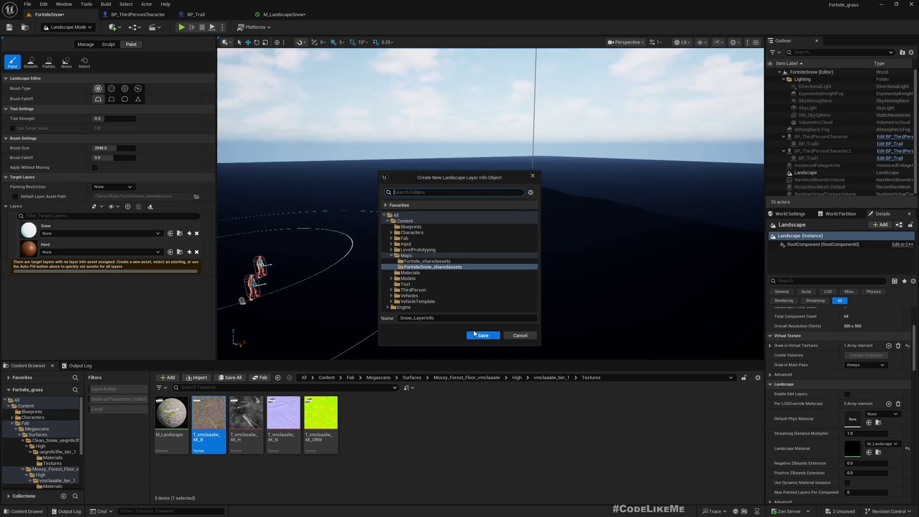
left_click(483, 336)
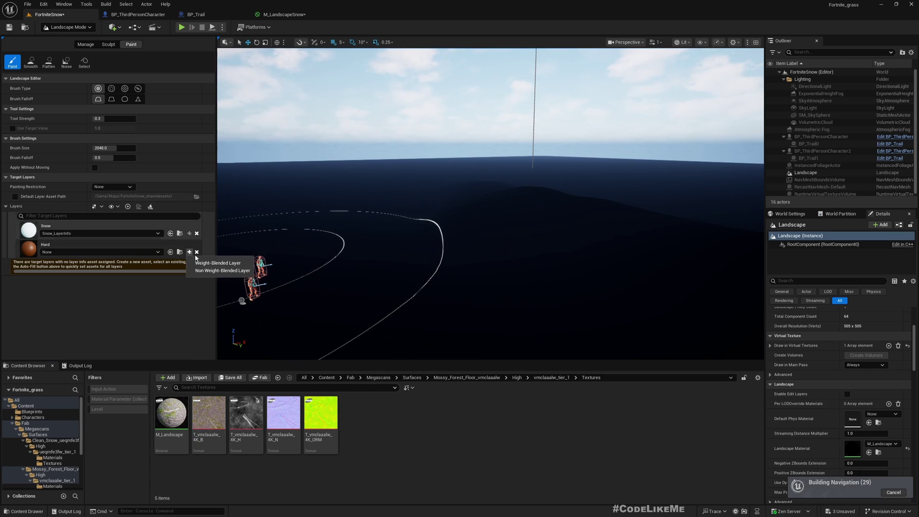
- Create a weight-blended Hard_LayerInfo for the Hard target layer in the FortniteSnow_sharedassets folder
left_click(217, 263)
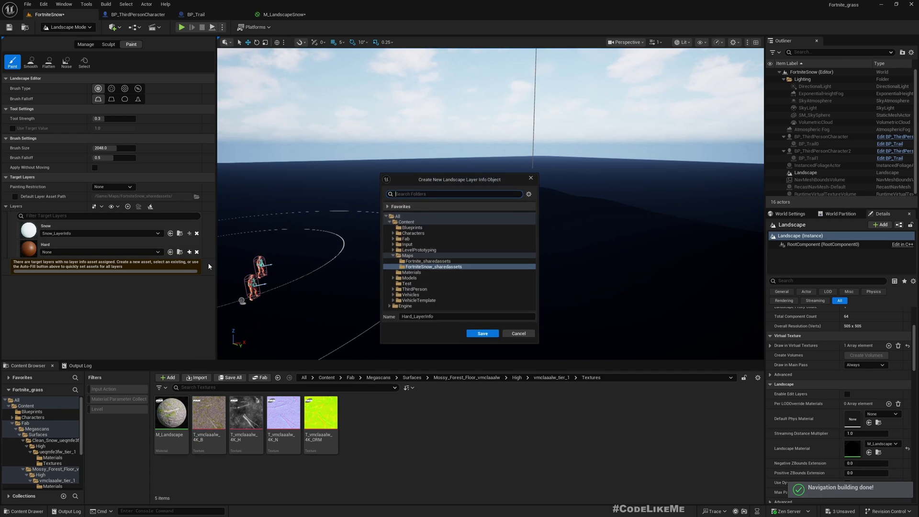
left_click(483, 335)
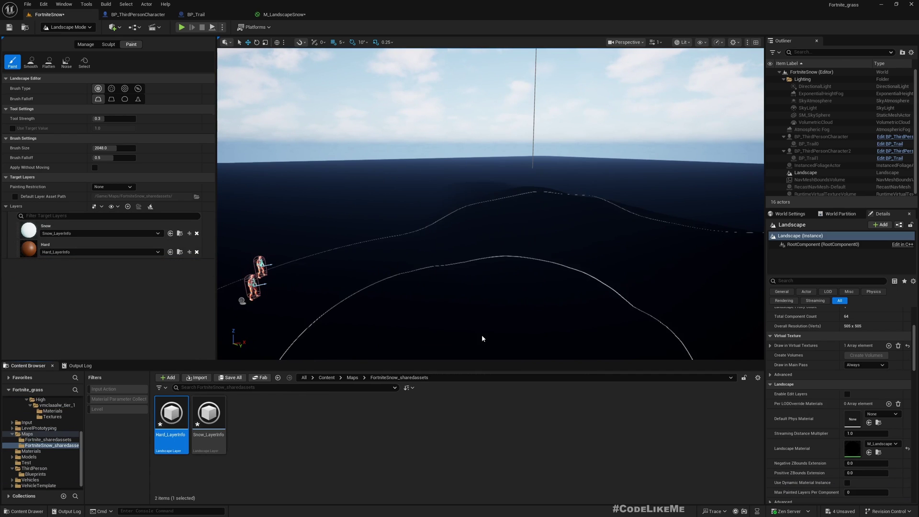
- Paint a stroke of the Snow layer on the landscape with Tool Strength set to 1.0
left_click(30, 226)
right_click_drag(432, 213, 424, 219)
key("s")
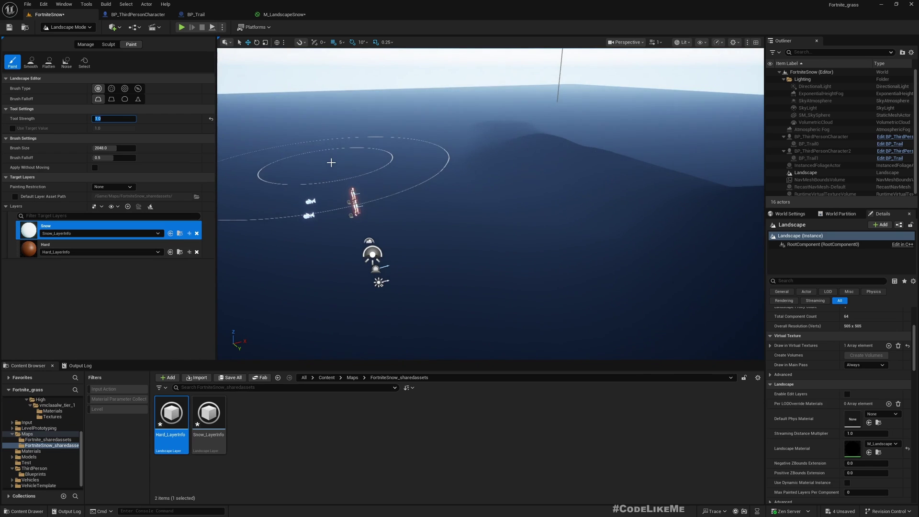
left_click_drag(541, 227, 559, 248)
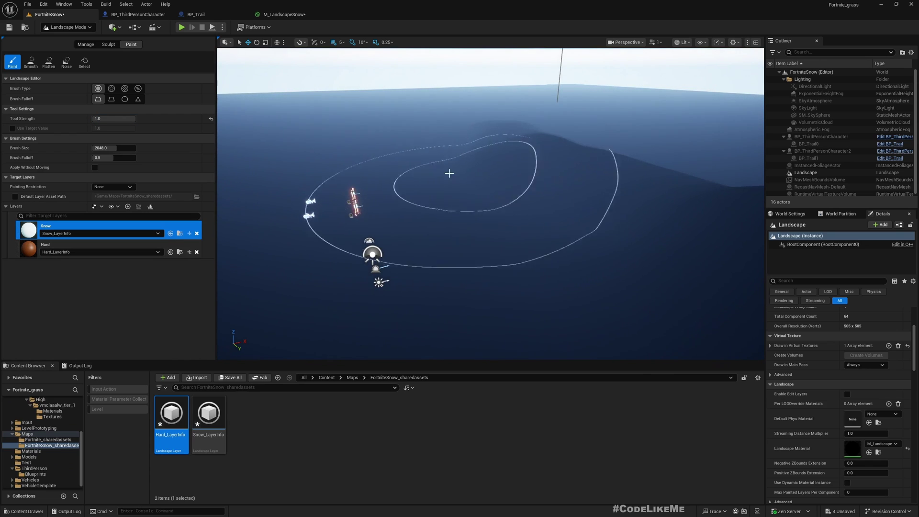
- Select the Landscape actor and sculpt a short stroke across the terrain with the Sculpt tool
left_click(809, 172)
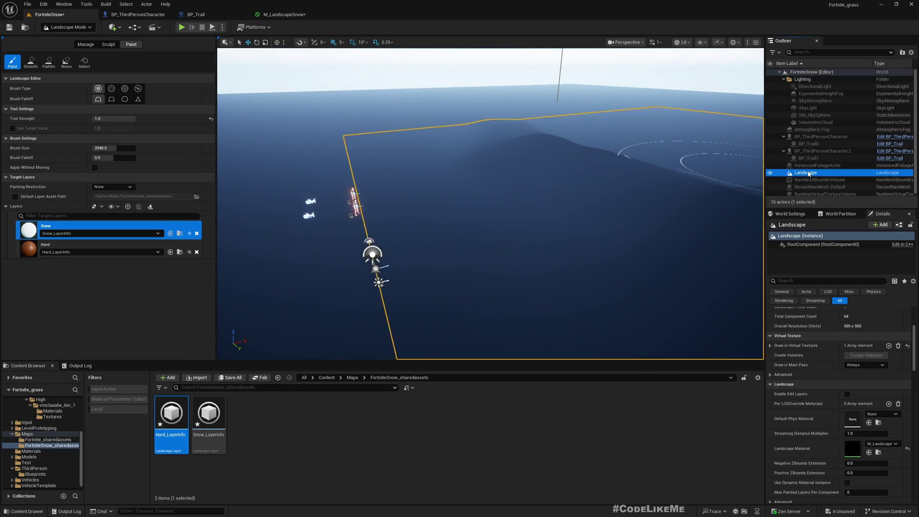
mouse_move(418, 148)
right_mouse_down()
mouse_move(460, 161)
mouse_move(472, 126)
mouse_move(383, 153)
right_mouse_up()
left_click(108, 45)
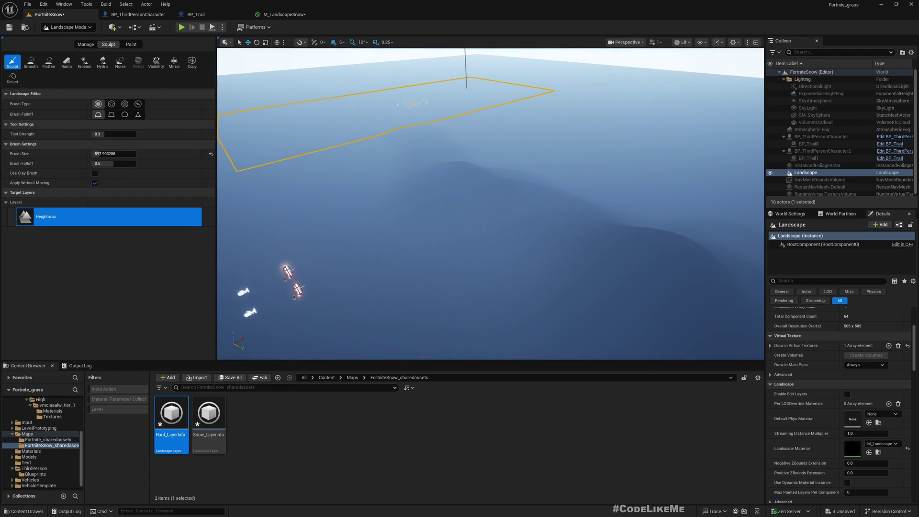
mouse_move(493, 134)
right_mouse_down()
mouse_move(559, 161)
mouse_move(632, 156)
right_mouse_up()
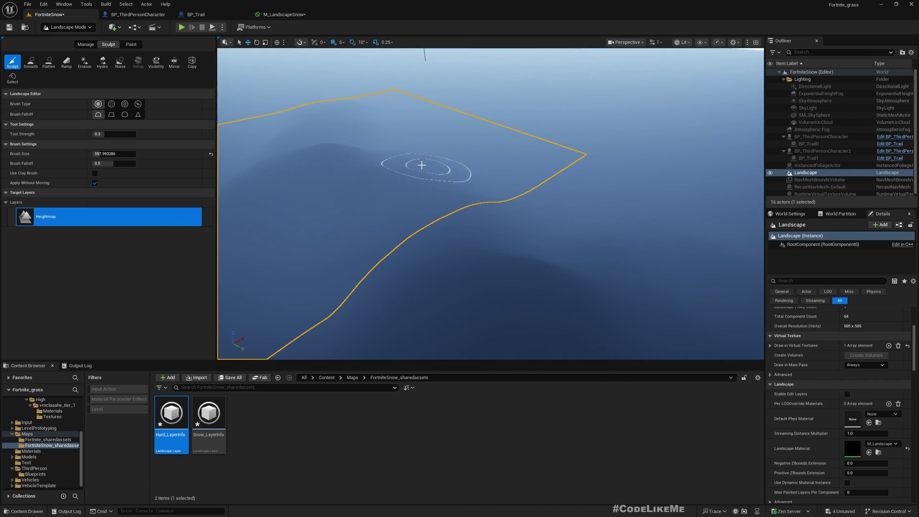
left_click_drag(383, 155, 490, 169)
mouse_move(491, 169)
right_mouse_down()
mouse_move(455, 150)
mouse_move(395, 146)
right_mouse_up()
right_click_drag(491, 187, 462, 157)
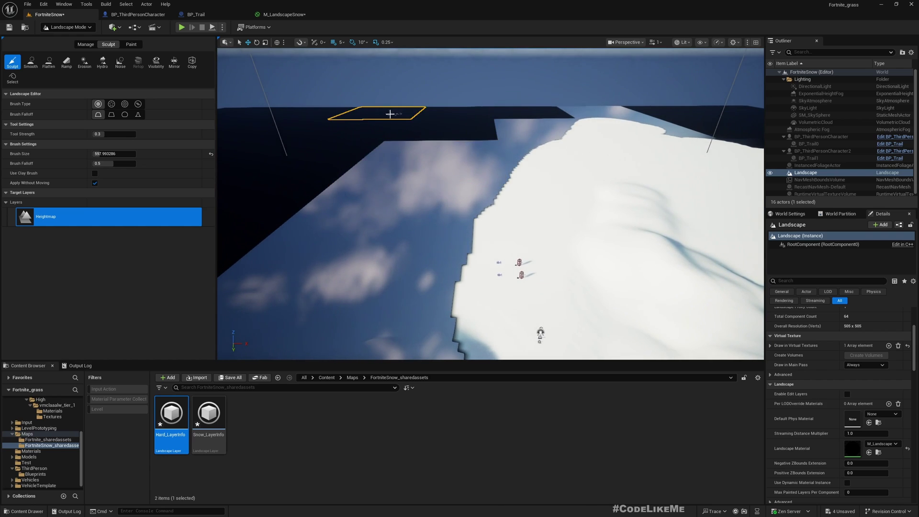
mouse_move(386, 159)
right_mouse_down()
mouse_move(435, 167)
mouse_move(406, 194)
mouse_move(367, 192)
mouse_move(386, 159)
right_mouse_up()
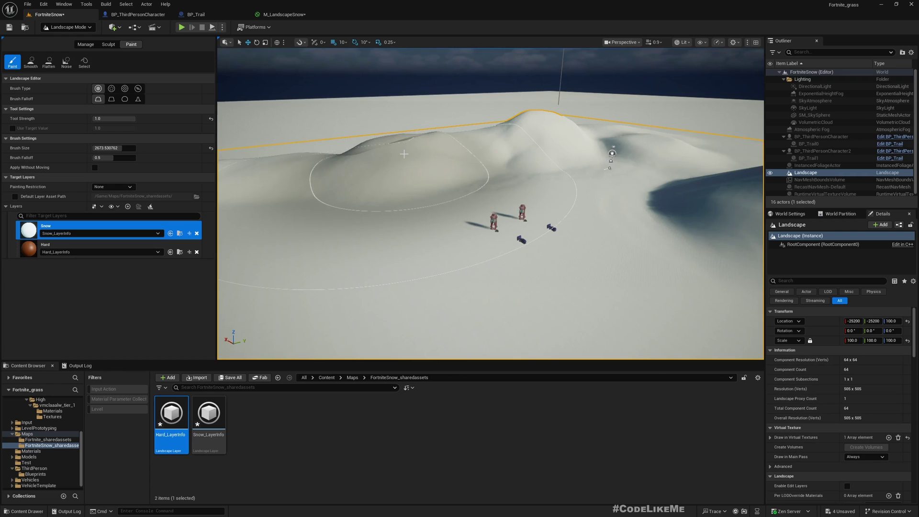
- Reduce the paint brush size to about 186 and paint a winding Hard-layer path past the characters and between the hills
right_click_drag(404, 154, 452, 165)
mouse_move(480, 201)
right_mouse_down()
mouse_move(443, 196)
mouse_move(493, 225)
mouse_move(481, 196)
right_mouse_up()
key("w")
key("s")
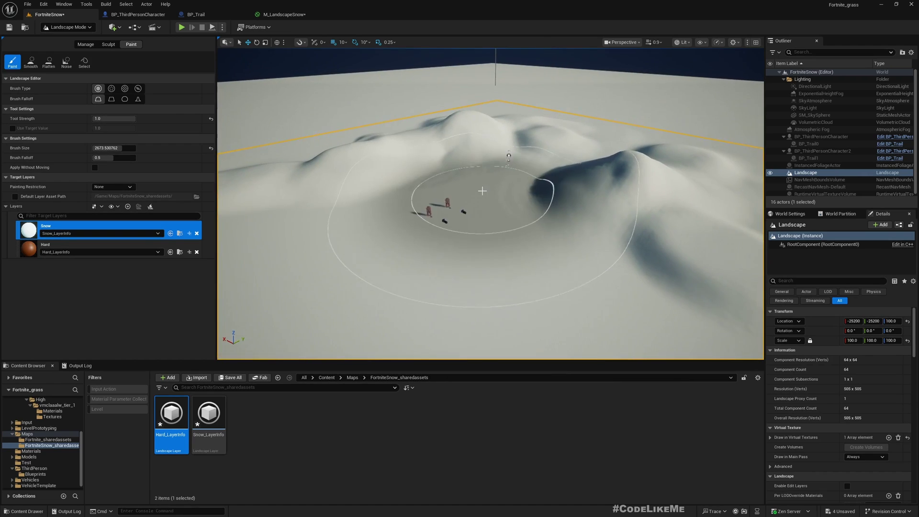
left_click(48, 247)
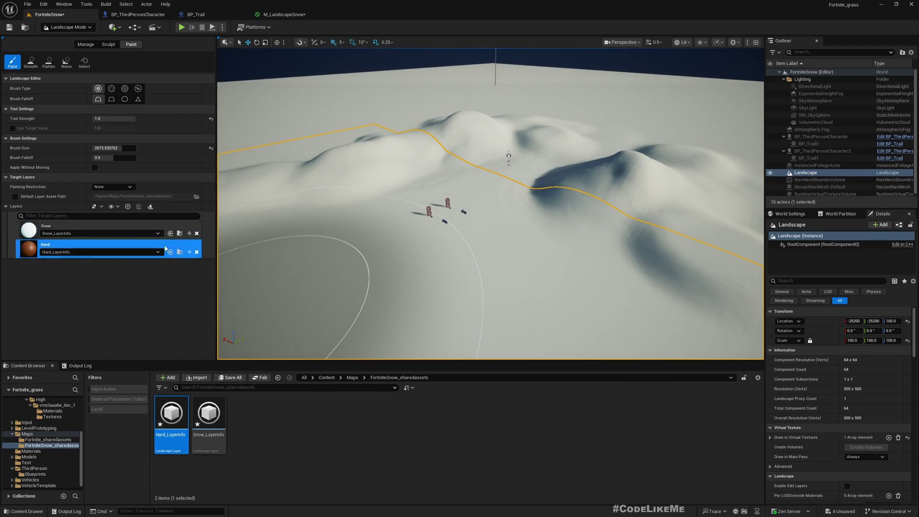
right_click_drag(439, 199, 462, 207)
key("bracketleft")
key("bracketleft")
key("bracketleft")
key("bracketleft")
key("bracketleft")
key("bracketleft")
key("bracketleft")
key("bracketleft")
key("bracketleft")
key("bracketleft")
key("bracketleft")
key("bracketleft")
key("bracketleft")
key("bracketleft")
key("bracketleft")
key("bracketleft")
key("bracketleft")
key("bracketleft")
key("bracketleft")
key("bracketleft")
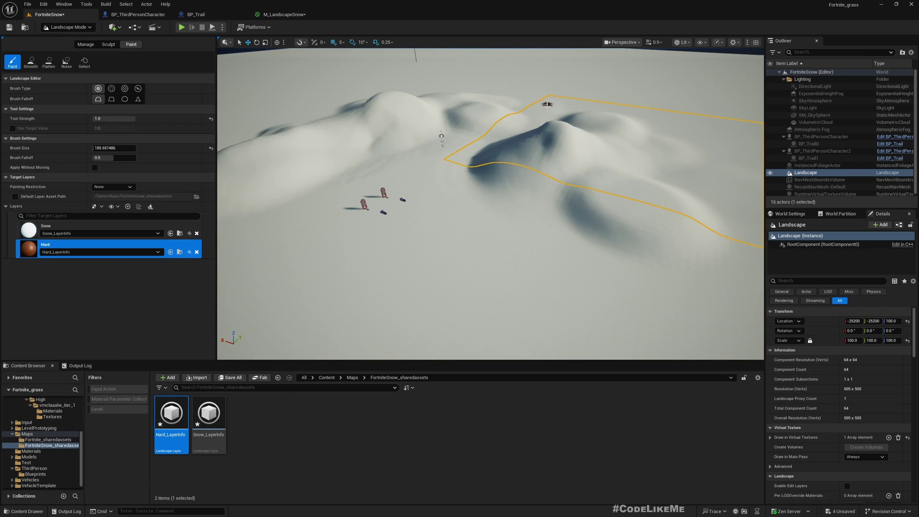
left_click_drag(313, 202, 115, 325)
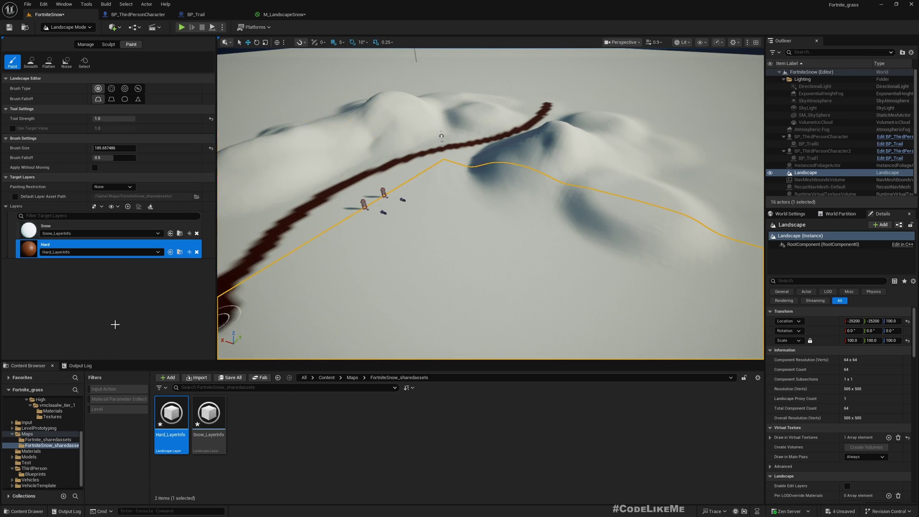
right_click_drag(292, 261, 235, 255)
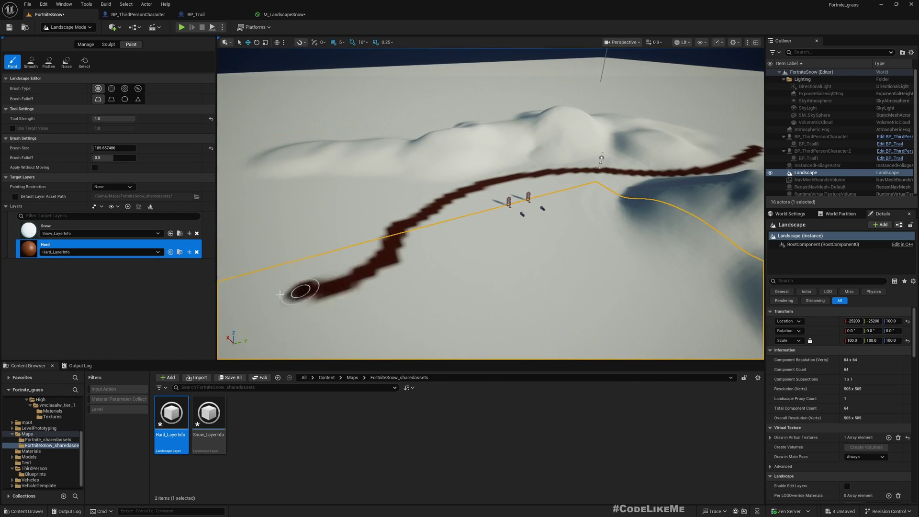
key("w")
mouse_move(421, 243)
right_mouse_down()
mouse_move(445, 223)
mouse_move(513, 201)
mouse_move(430, 240)
right_mouse_up()
scroll(467, 214, "up", 3)
key("q")
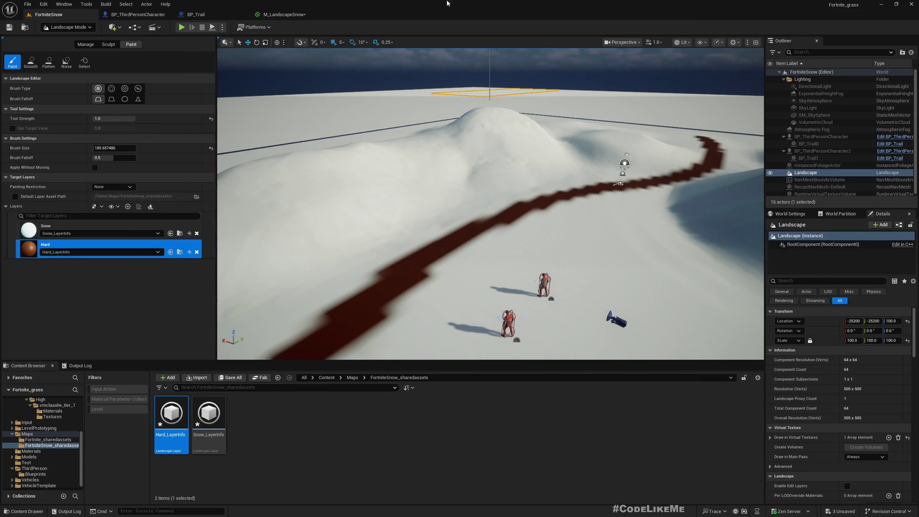
- In M_LandscapeSnow, add a named reroute declaration called Displacement from the output of the displacement Add node
left_click(290, 15)
scroll(486, 133, "up", 5)
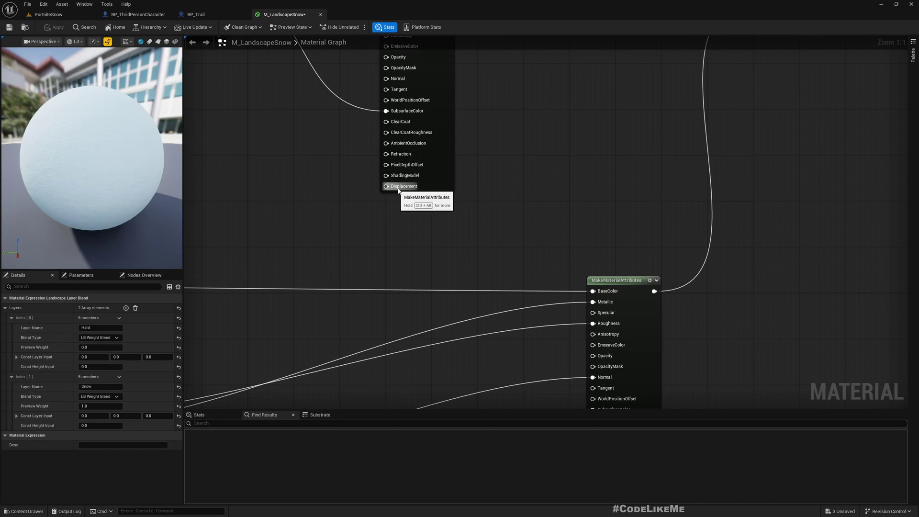
right_click_drag(386, 260, 428, 162)
scroll(444, 163, "down", 4)
right_click_drag(418, 284, 529, 83)
scroll(421, 217, "up", 4)
scroll(446, 198, "down", 4)
mouse_move(509, 171)
right_mouse_down()
mouse_move(463, 259)
mouse_move(511, 181)
right_mouse_up()
scroll(423, 223, "up", 4)
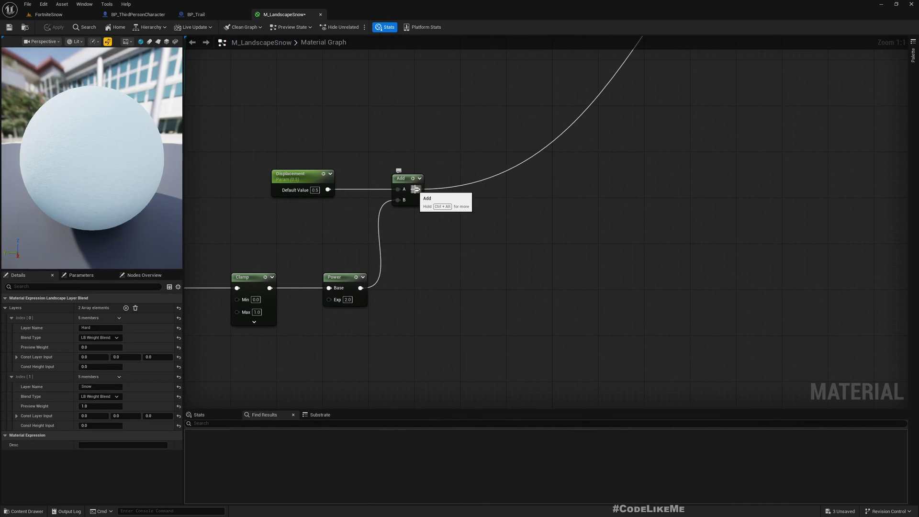
right_click_drag(371, 139, 521, 208)
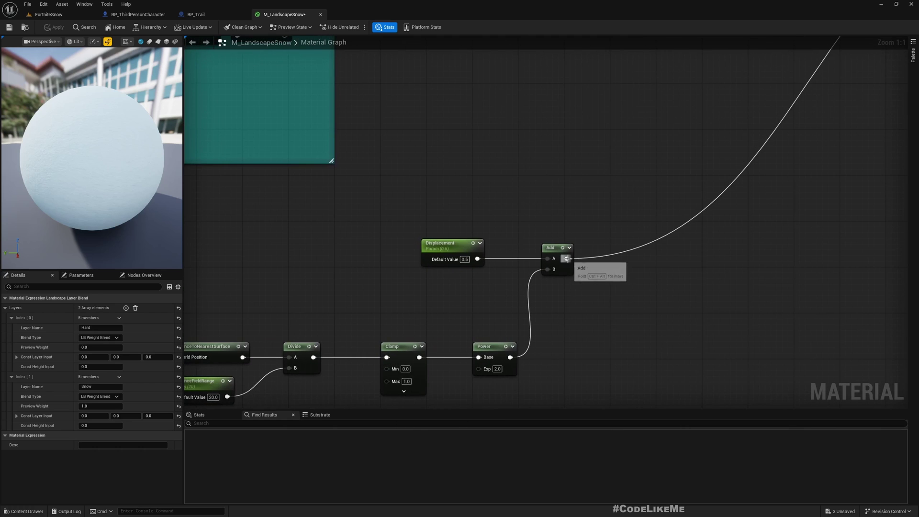
right_click_drag(566, 259, 533, 258)
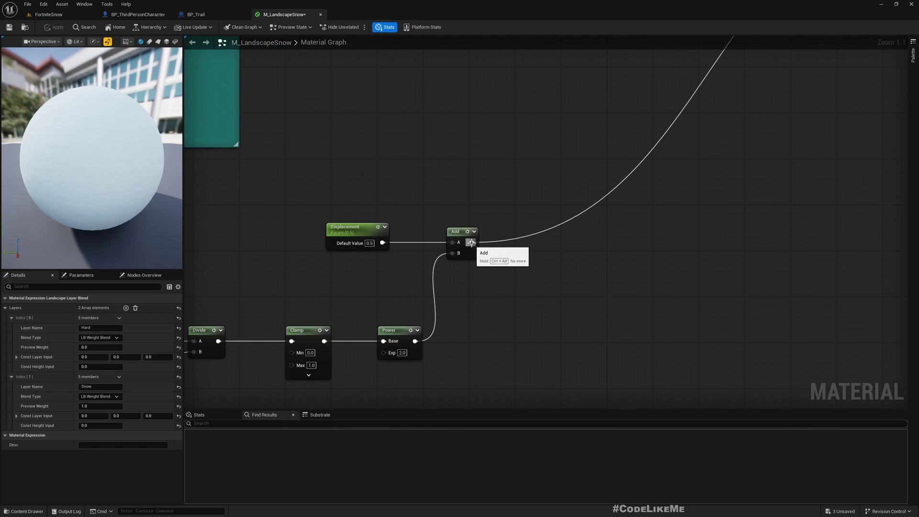
left_click_drag(472, 243, 535, 281)
type("named rer")
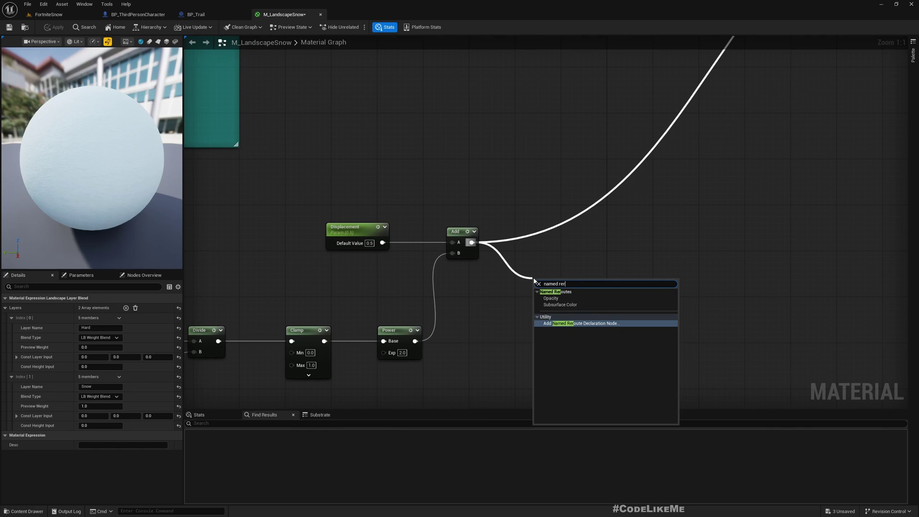
key("Return")
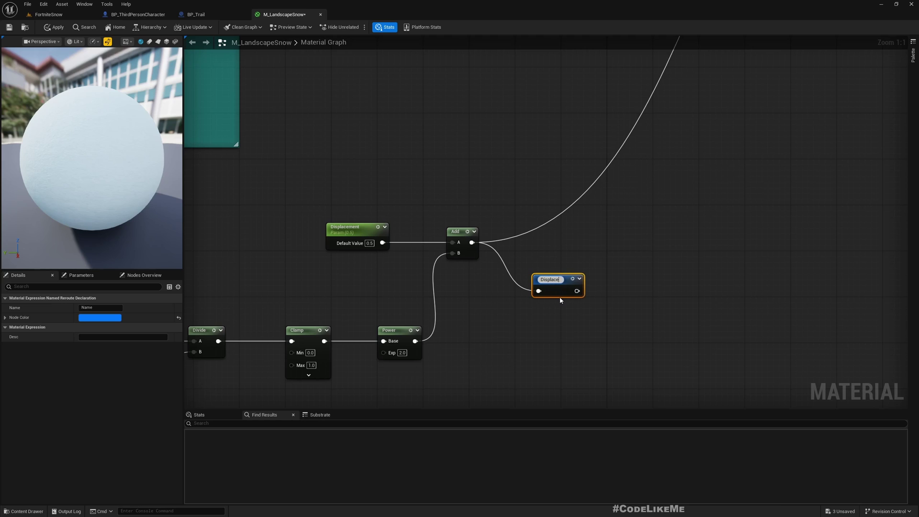
key("Return")
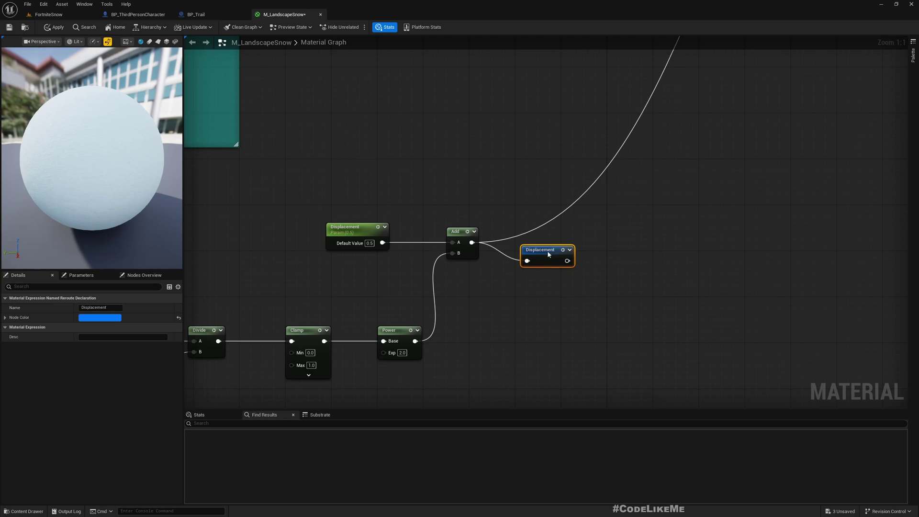
- Feed the Displacement input of the Snow layer's MakeMaterialAttributes node from the Displacement named reroute and place the reroute beside it
right_click_drag(670, 153, 518, 315)
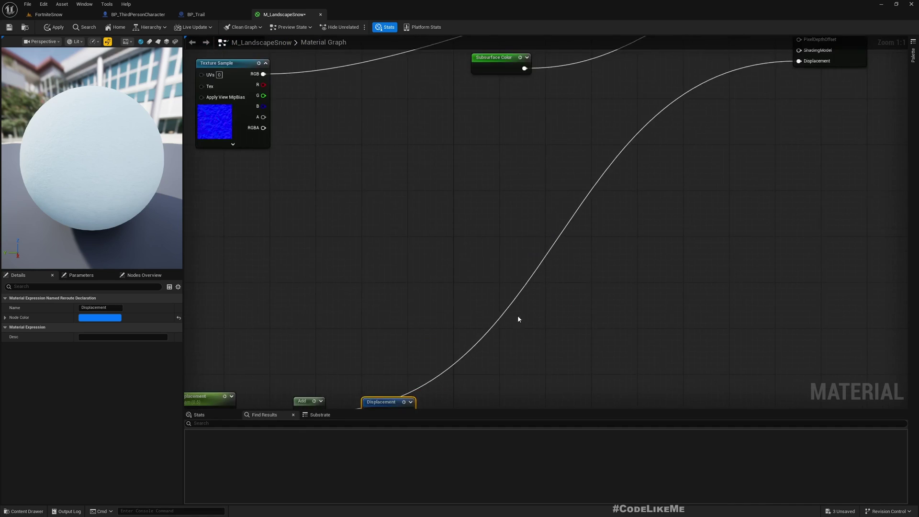
scroll(518, 315, "down", 4)
right_click_drag(684, 198, 605, 206)
scroll(605, 202, "up", 4)
left_click_drag(570, 201, 491, 209)
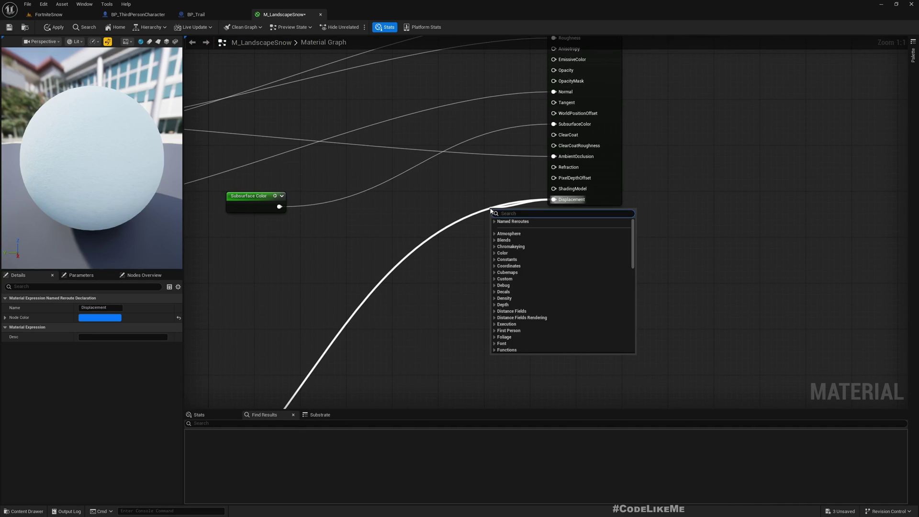
type("dispalc")
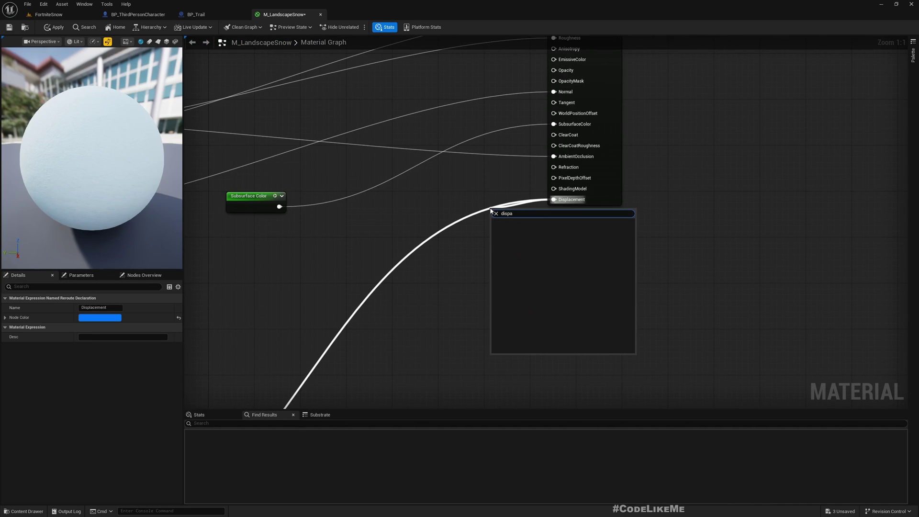
key("BackSpace")
key("Return")
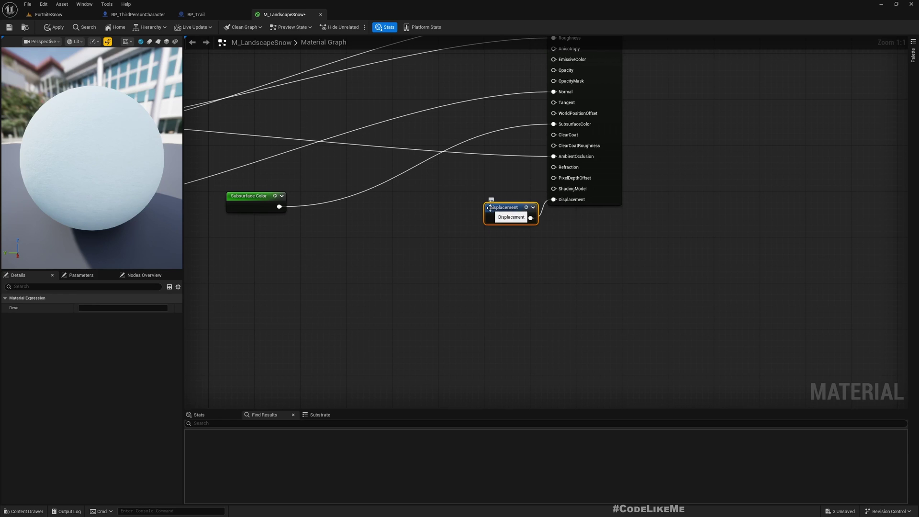
left_click_drag(515, 206, 462, 197)
- Feed the Displacement input of the Hard layer's MakeMaterialAttributes node from another Displacement named reroute
right_click_drag(400, 179, 557, 259)
scroll(557, 259, "down", 4)
right_click_drag(289, 142, 291, 266)
scroll(512, 169, "up", 4)
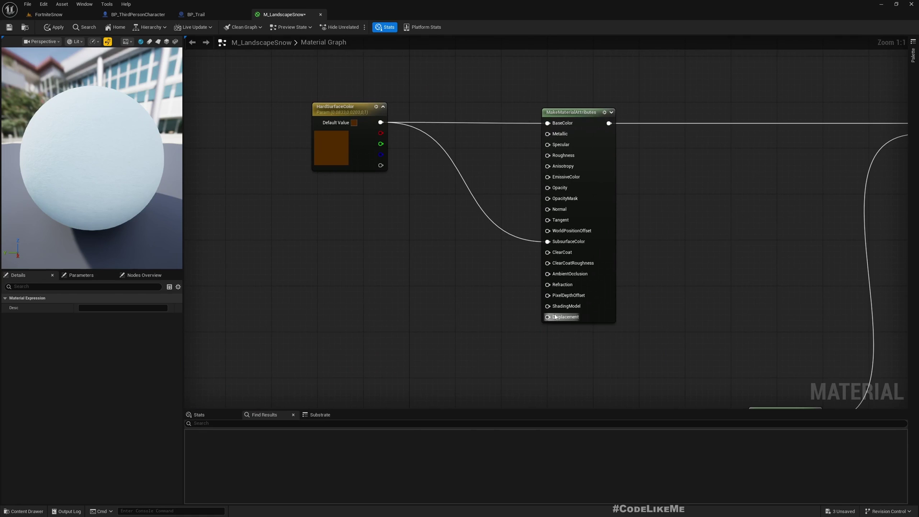
left_click_drag(556, 317, 479, 316)
type("displ")
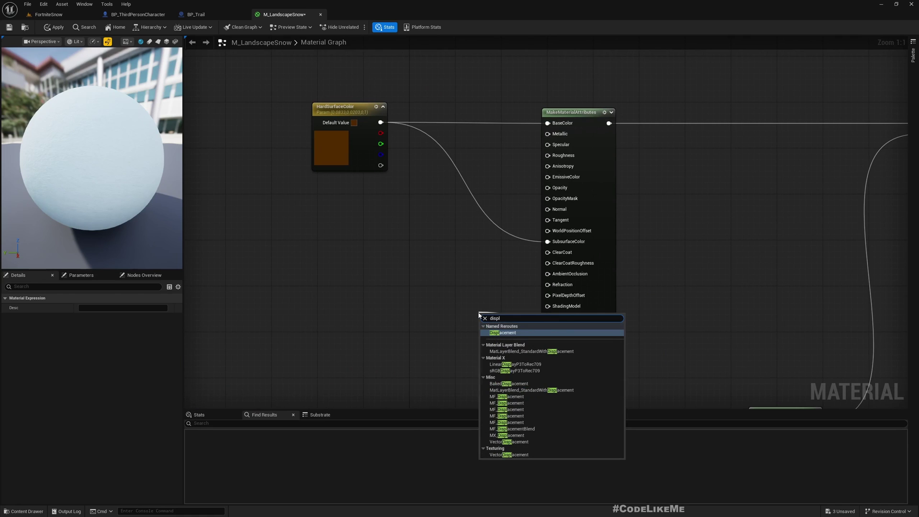
key("Return")
- Add a Constant of 0.9 to the Roughness input of the Hard layer's MakeMaterialAttributes node
right_click_drag(475, 106, 477, 160)
right_click_drag(474, 243, 412, 230)
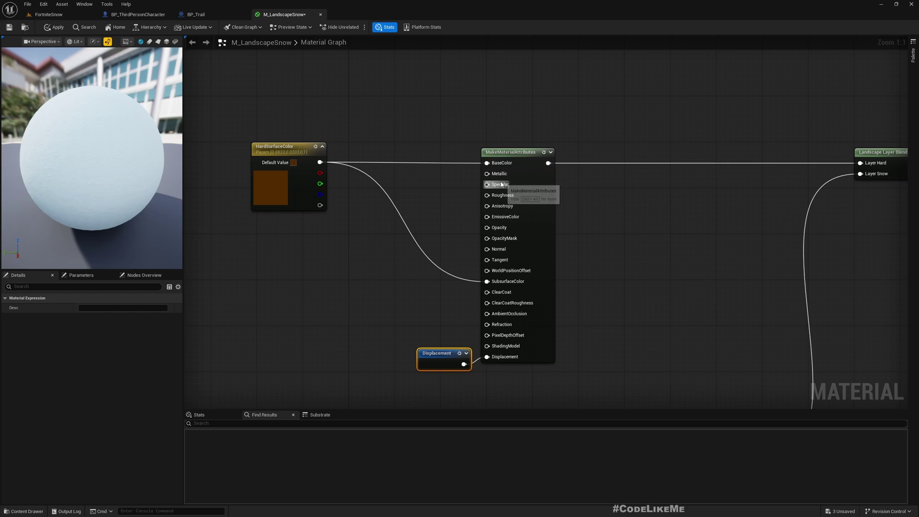
left_click_drag(486, 195, 427, 197)
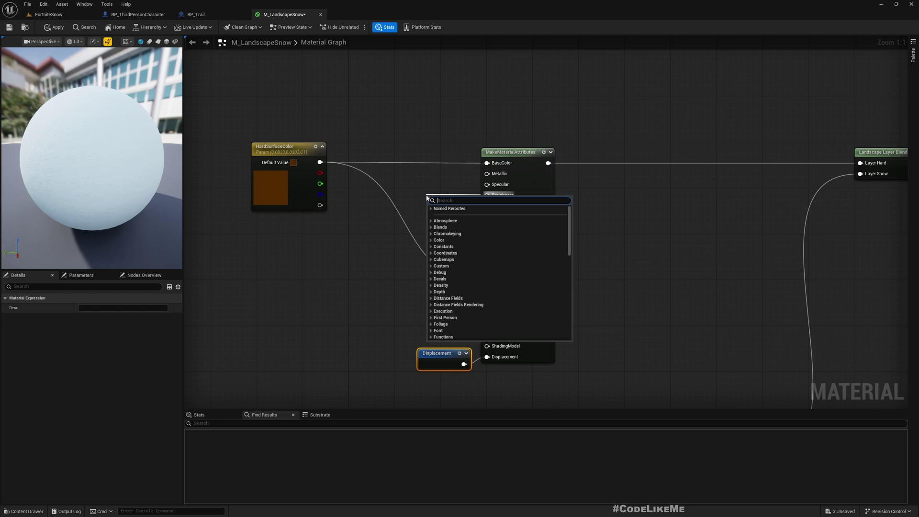
type("const")
key("Return")
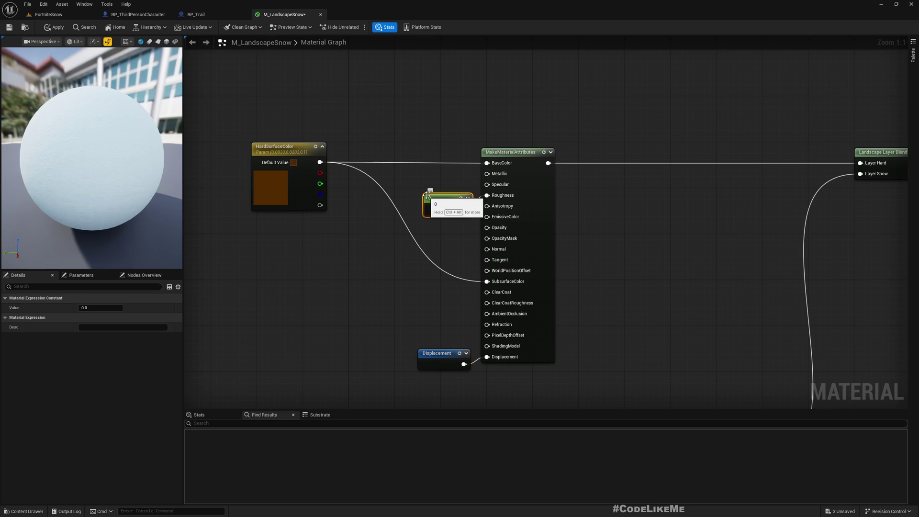
left_click_drag(428, 196, 407, 192)
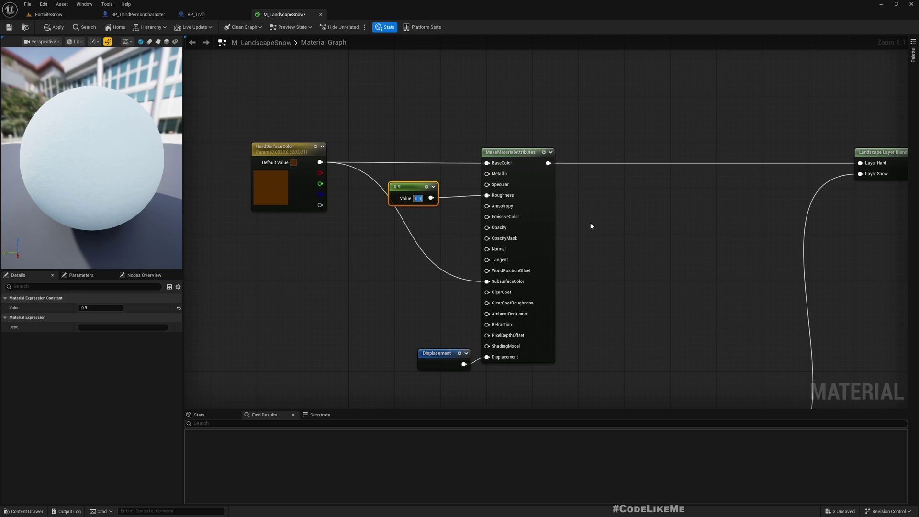
- Return to the FortniteSnow level, inspect the painted Hard path up close, and leave the full-screen viewport
left_click(48, 14)
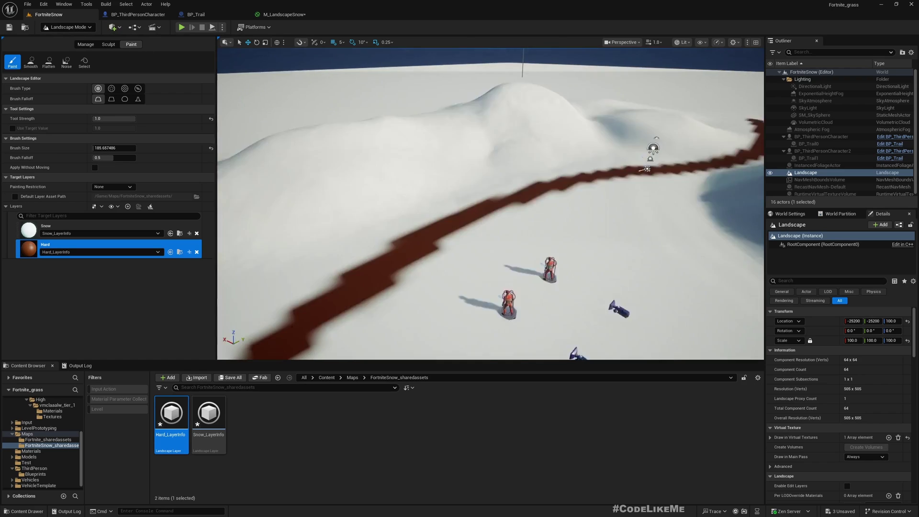
mouse_move(456, 226)
right_mouse_down()
mouse_move(486, 227)
mouse_move(493, 201)
mouse_move(455, 218)
right_mouse_up()
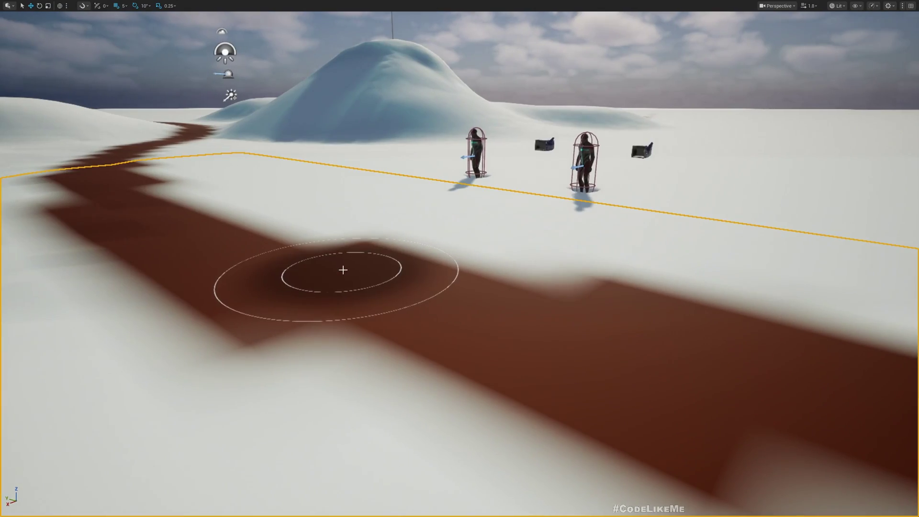
key("F11")
left_click_drag(264, 9, 264, 12)
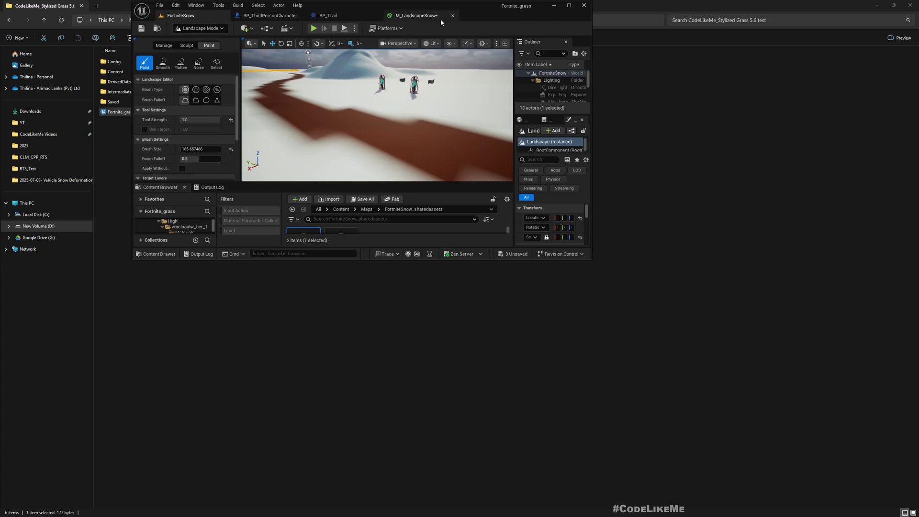
- Return to the M_LandscapeSnow graph and reposition the Displacement reroute beside the Hard layer's MakeMaterialAttributes node
left_click(570, 6)
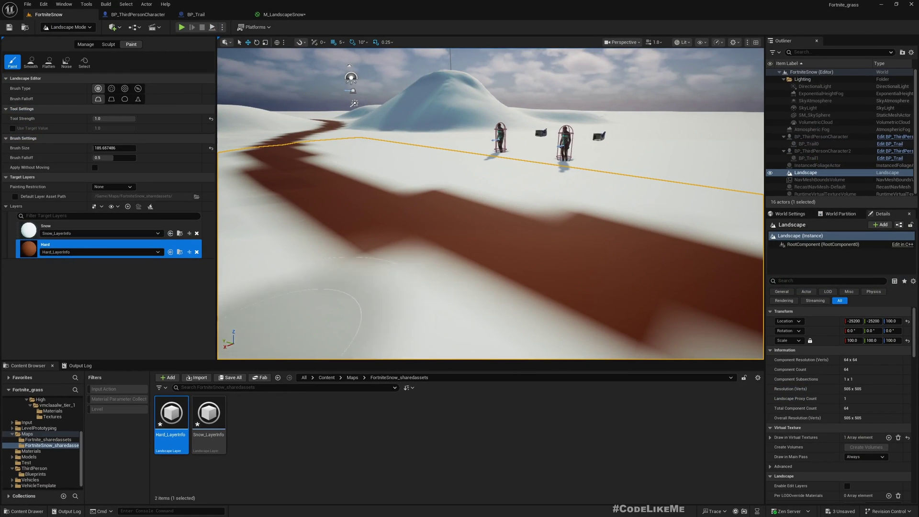
left_click(284, 14)
right_click_drag(588, 343, 459, 304)
left_click_drag(379, 304, 340, 287)
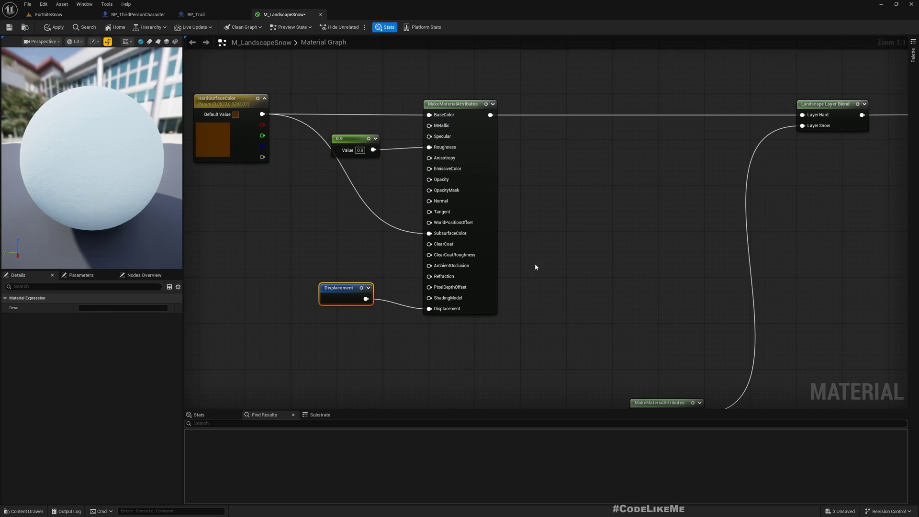
- Examine the displacement connections of the Hard and Snow layers and the distance-field network that feeds the Displacement reroute
right_click_drag(583, 240, 515, 234)
scroll(663, 306, "down", 3)
right_click_drag(562, 308, 519, 193)
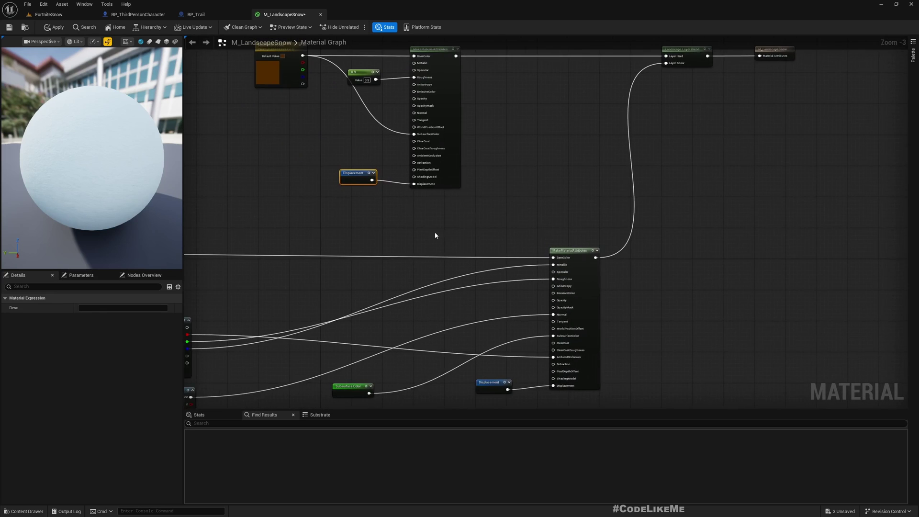
scroll(373, 197, "up", 3)
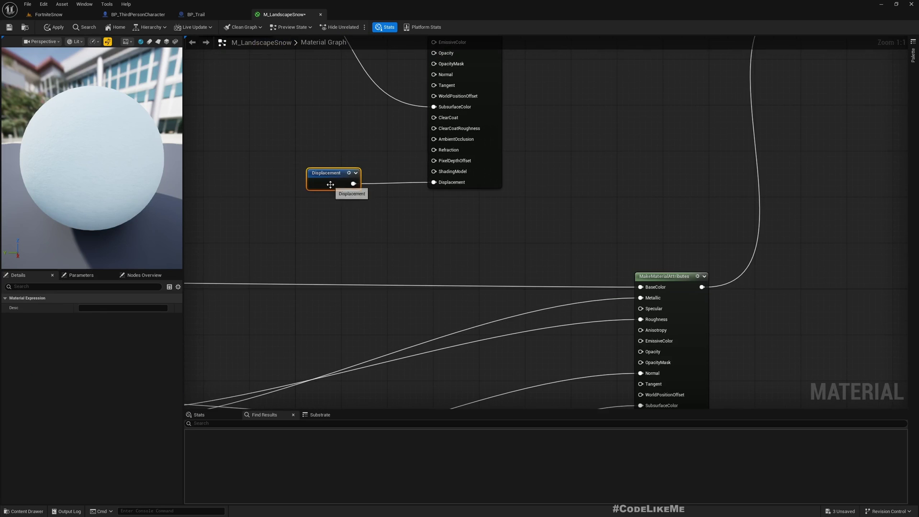
right_click_drag(330, 184, 379, 94)
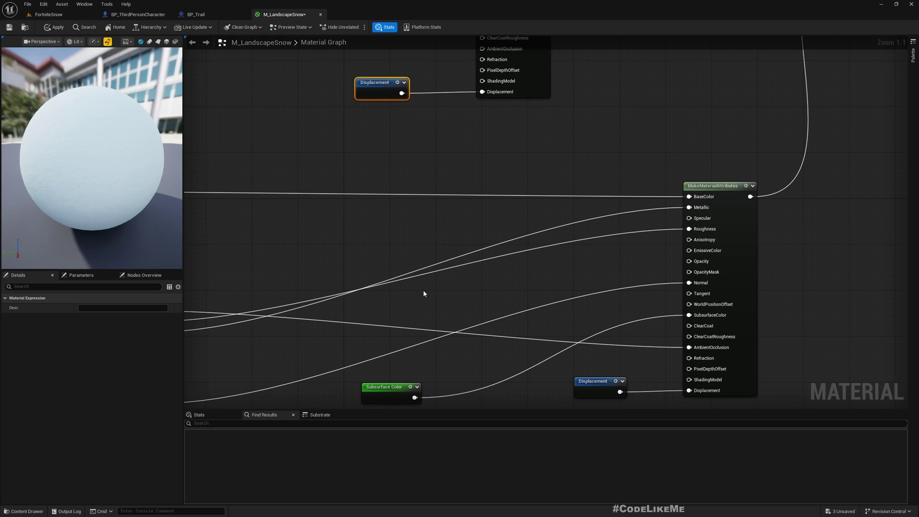
scroll(423, 290, "down", 3)
right_click_drag(421, 364, 472, 199)
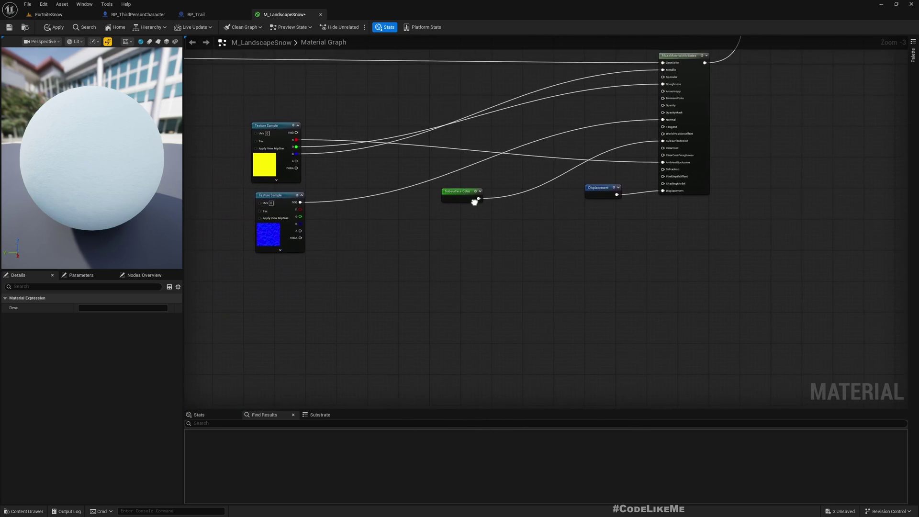
scroll(516, 239, "down", 2)
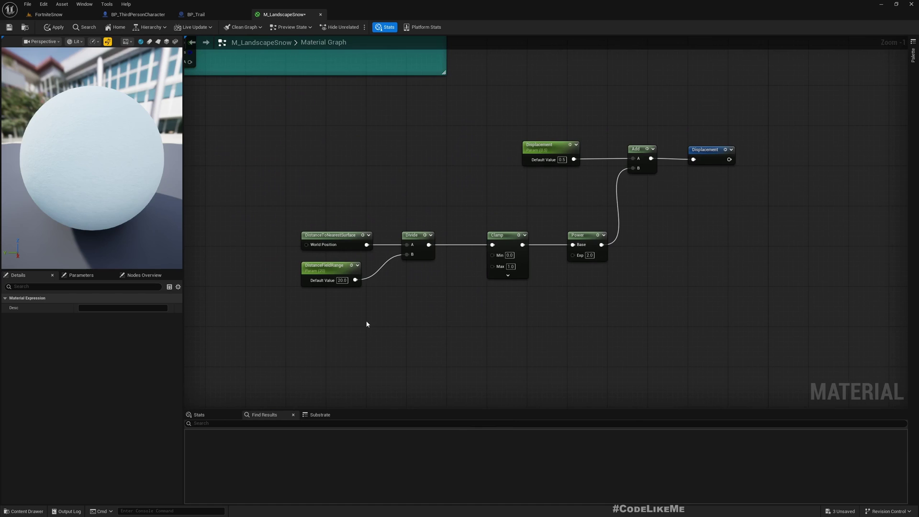
- Add a LandscapeLayerSample node named Snow and feed it into the Max input of the Clamp in the displacement network
right_click(367, 324)
type("samplela")
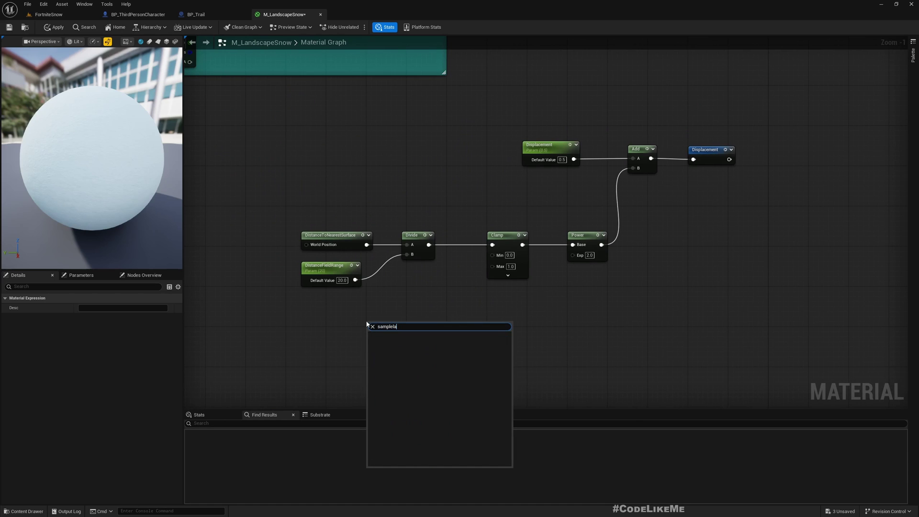
key("BackSpace")
key("BackSpace")
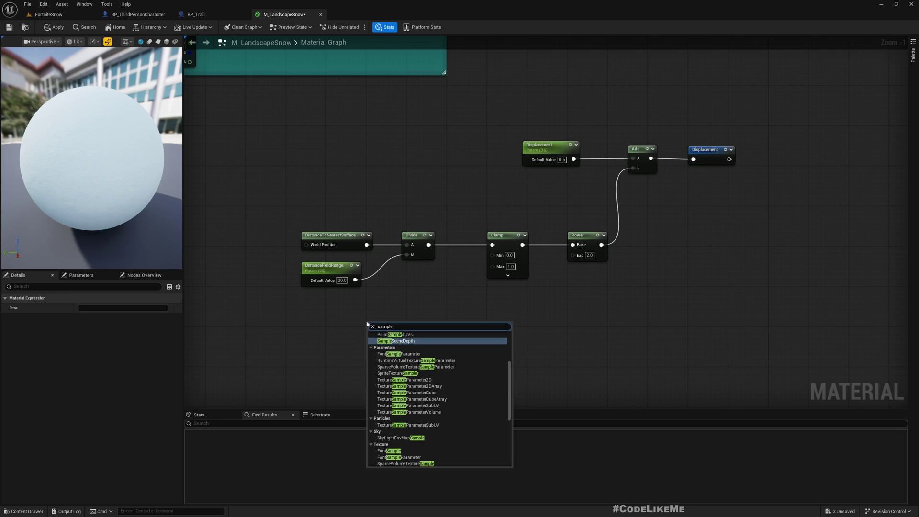
type("la")
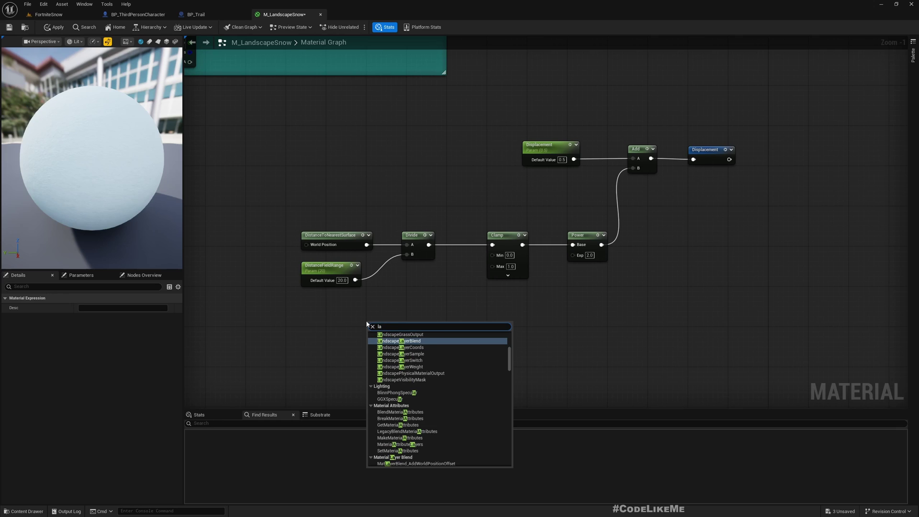
type("ndscape")
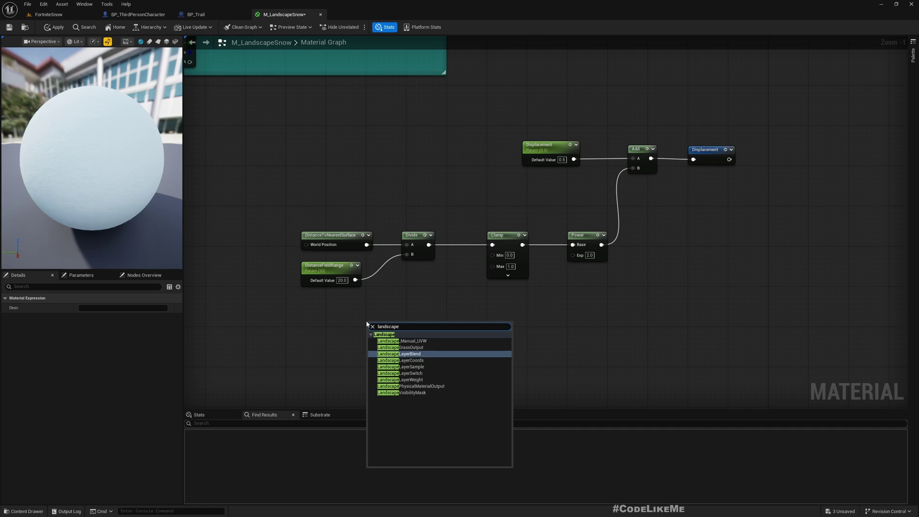
key("Down")
key("Return")
scroll(399, 320, "up", 1)
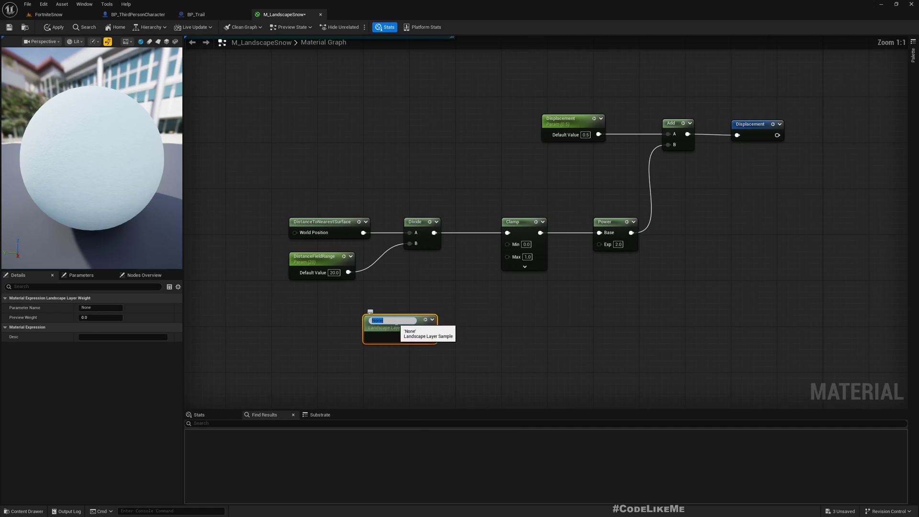
type("Snow")
key("Return")
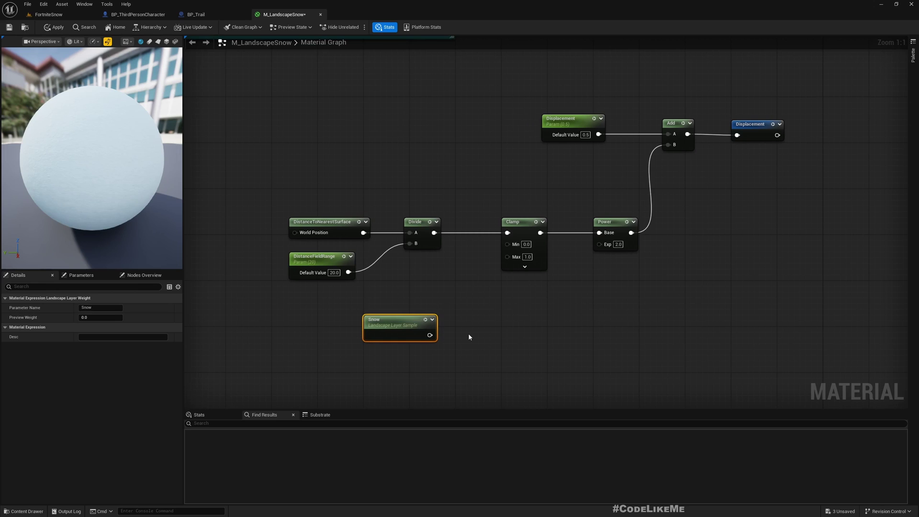
left_click_drag(430, 335, 476, 309)
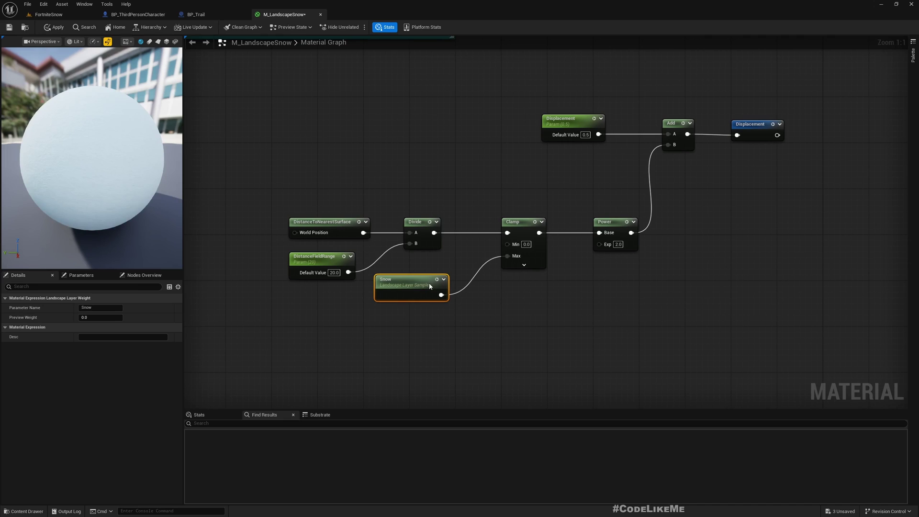
- Return to the FortniteSnow level and playtest the character walking through the snow beside the Hard path, ending the session when done
left_click(48, 15)
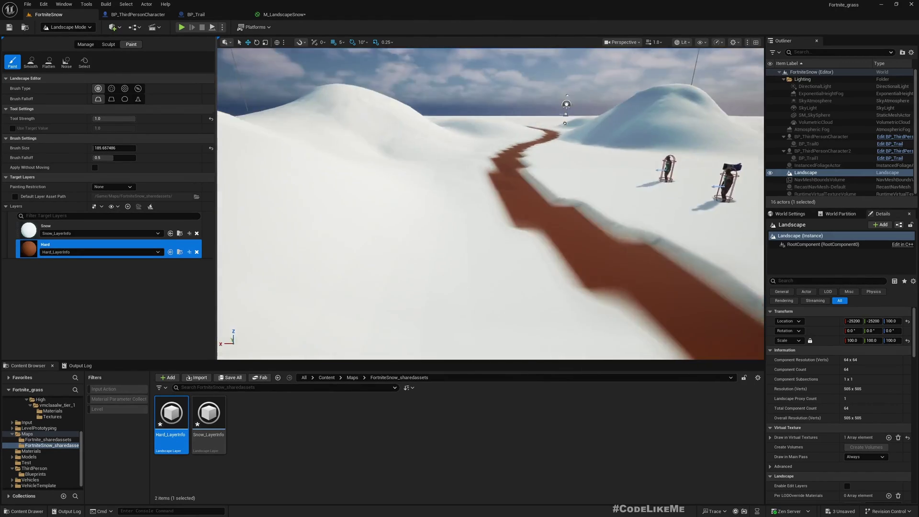
key("w")
mouse_move(491, 203)
right_mouse_down()
mouse_move(519, 199)
mouse_move(507, 192)
mouse_move(512, 218)
mouse_move(508, 203)
mouse_move(518, 207)
mouse_move(469, 200)
mouse_move(488, 191)
mouse_move(421, 202)
right_mouse_up()
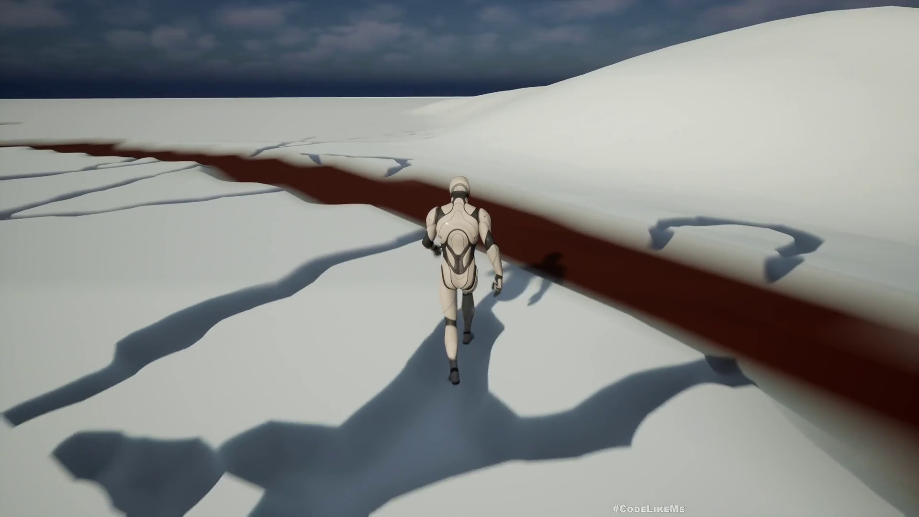
key("Escape")
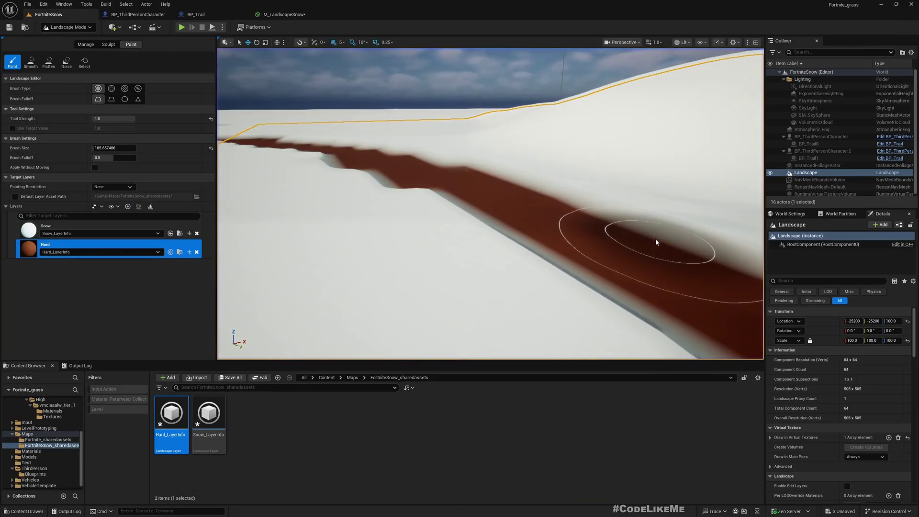
- Open the World Settings and run a brief full-screen playtest with the third-person game mode
left_click(792, 214)
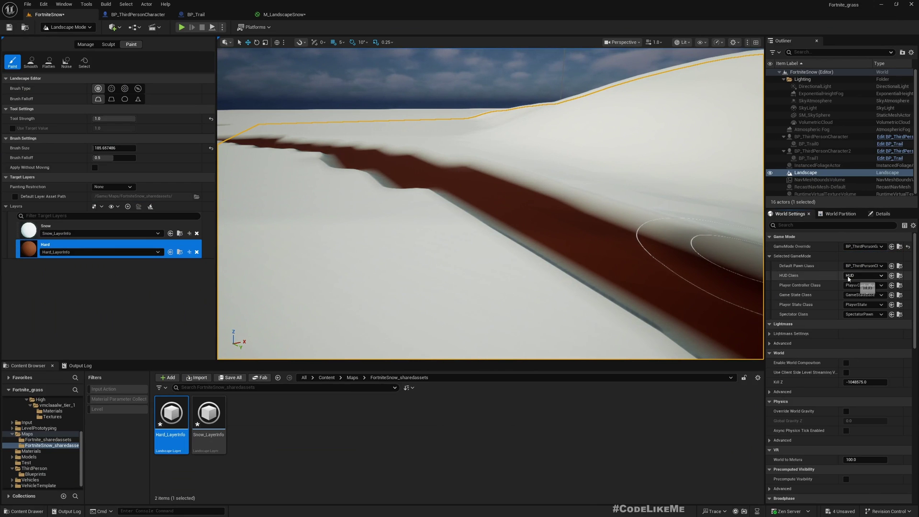
right_click_drag(661, 258, 694, 271)
key("F11")
key("alt+p")
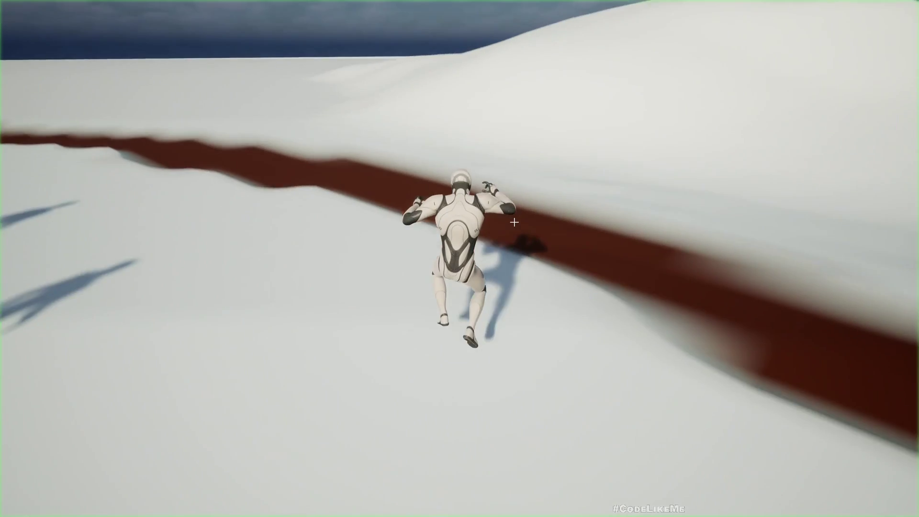
key("Escape")
- Set the level's GameMode Override to the vehicle game mode with the BP_P_Offroad pawn and start a full-screen play session
right_click_drag(574, 220, 602, 229)
key("F11")
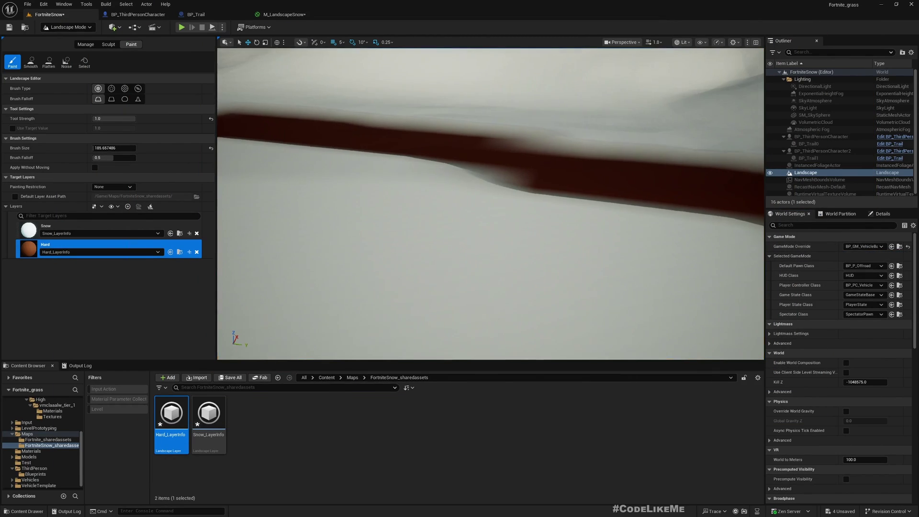
key("F11")
key("alt+p")
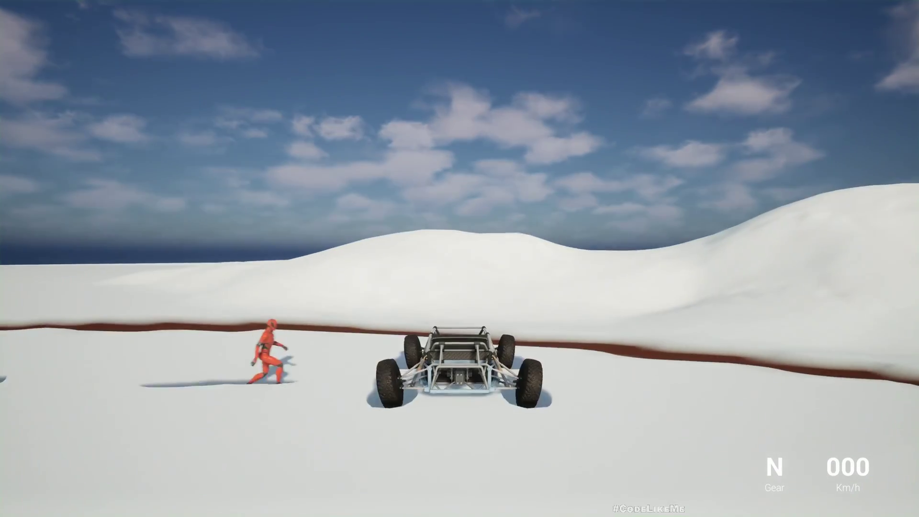
- Drive the off-road buggy over the snow and across the Hard path to check the wheel trails, and end the play session
key("w")
key("a")
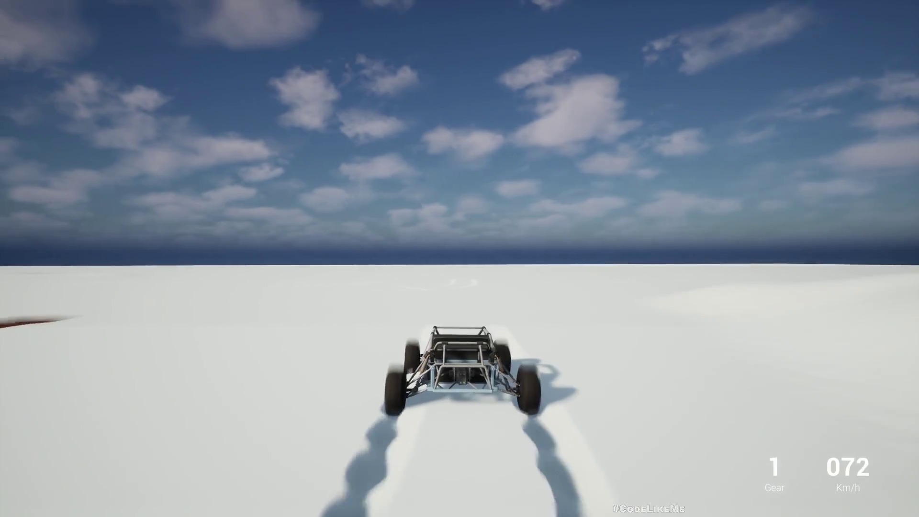
key("a")
key("a")
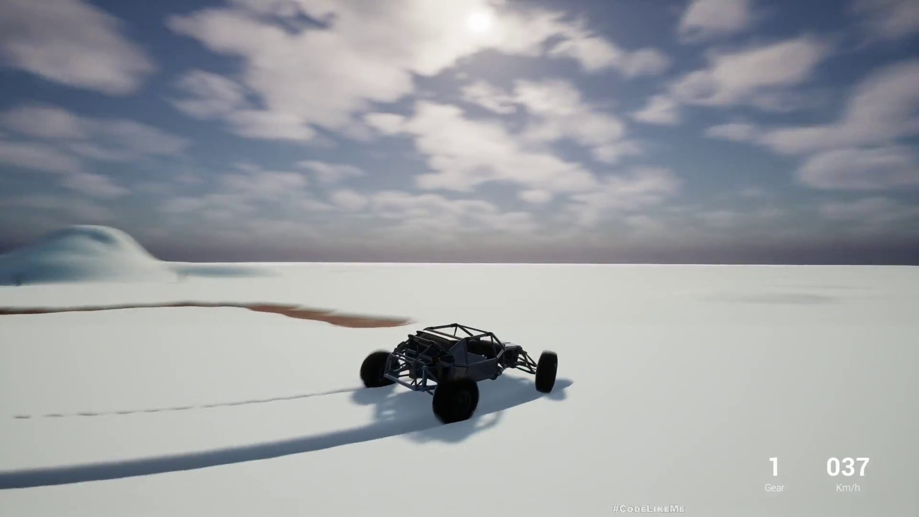
key("a")
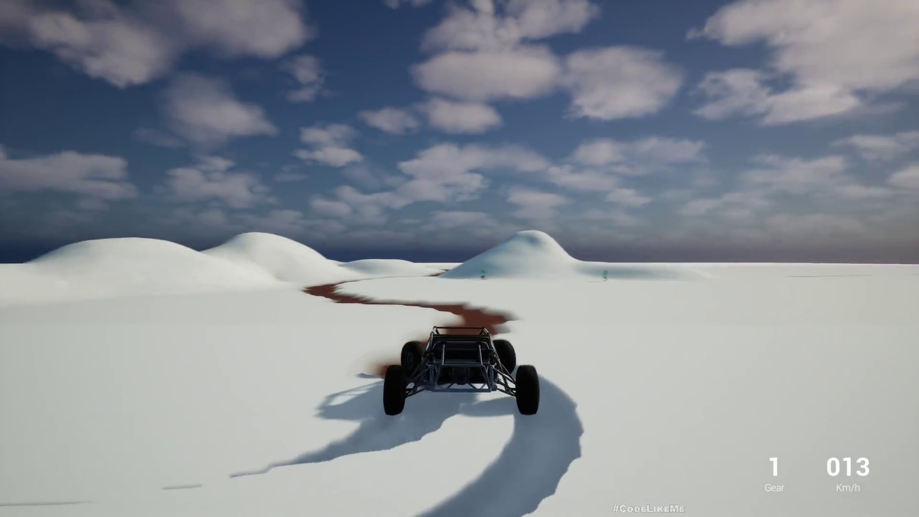
key("w")
key("w")
key("d")
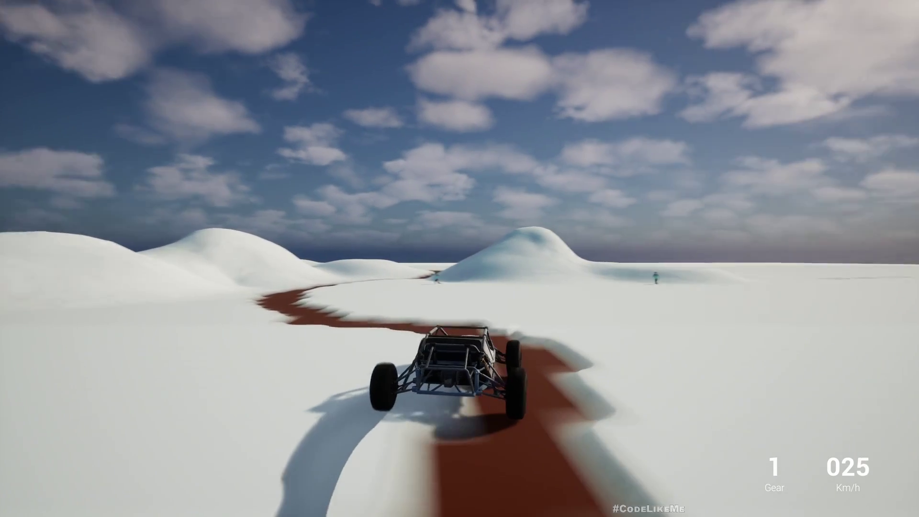
key("s")
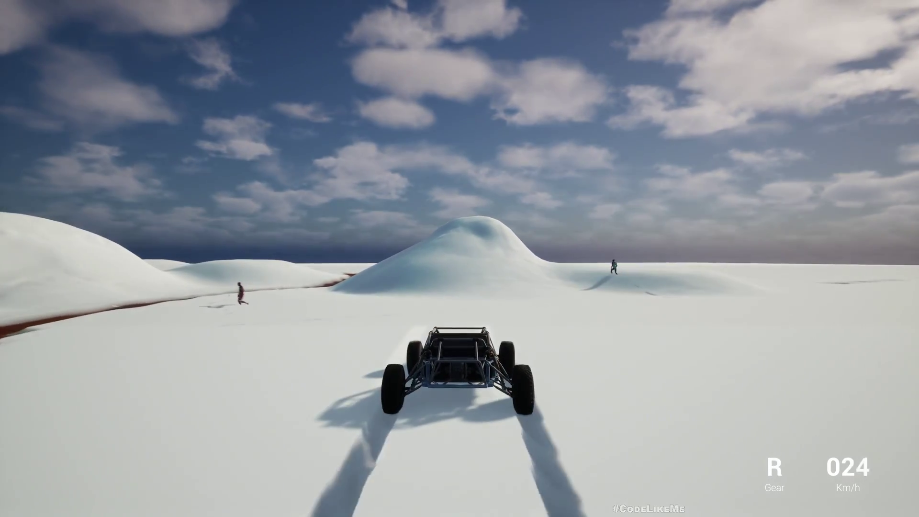
key("w")
key("a")
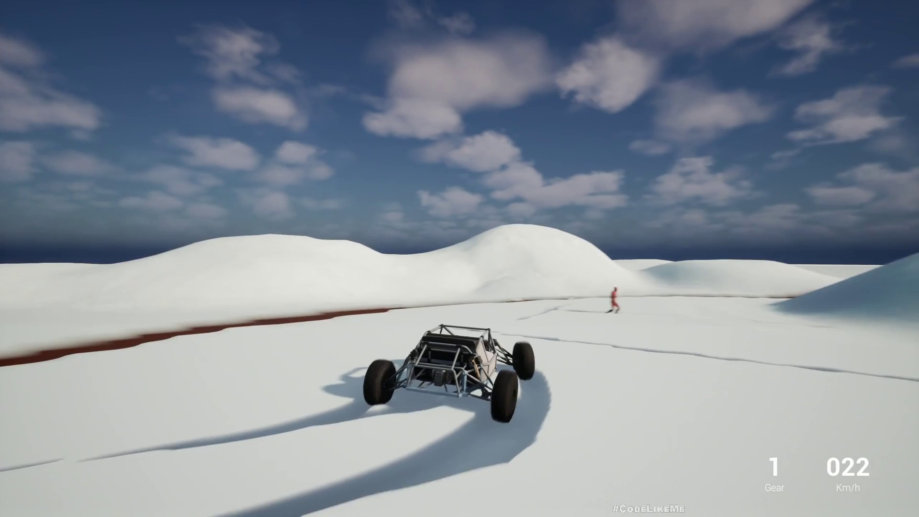
key("w")
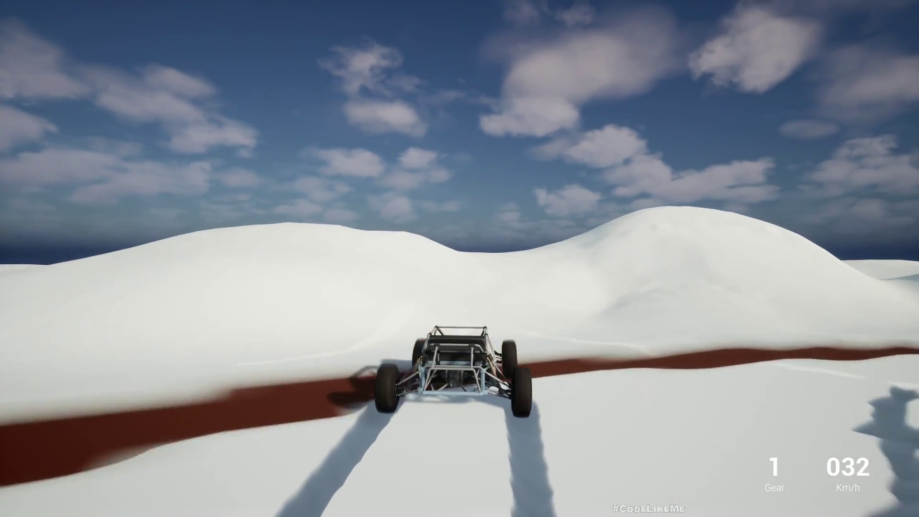
key("w")
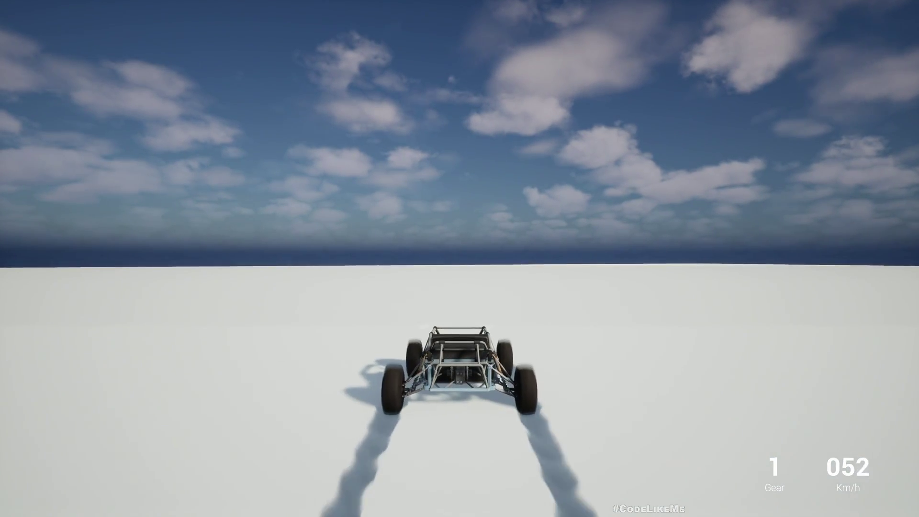
key("Escape")
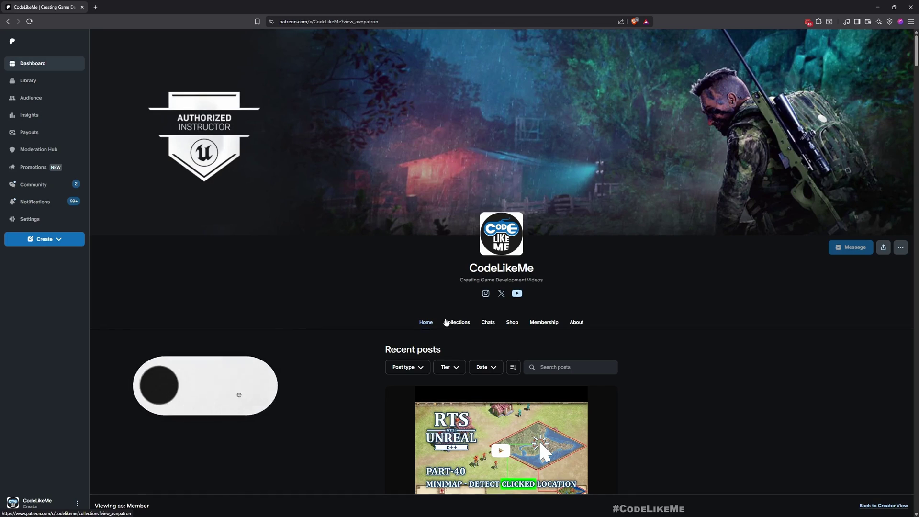
- Switch to the browser and look through the recent posts on the CodeLikeMe Patreon page
middle_click(305, 251)
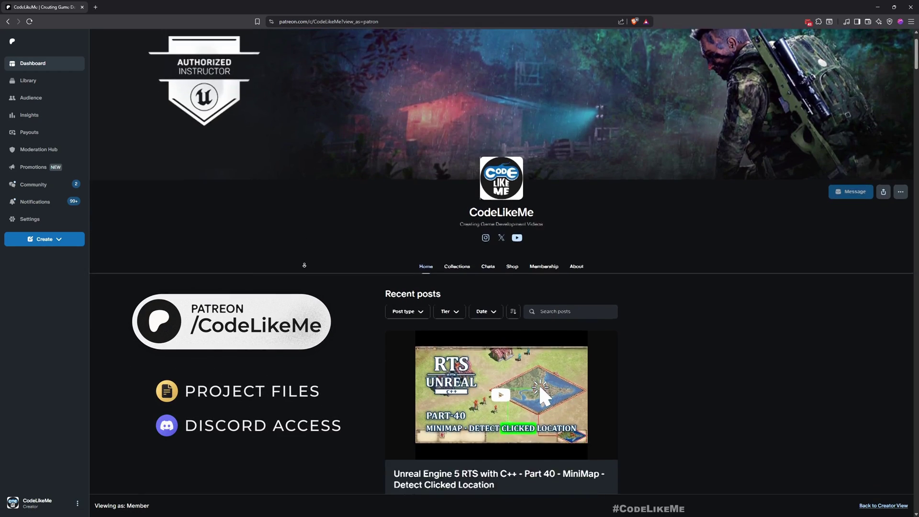
scroll(304, 265, "down", 6)
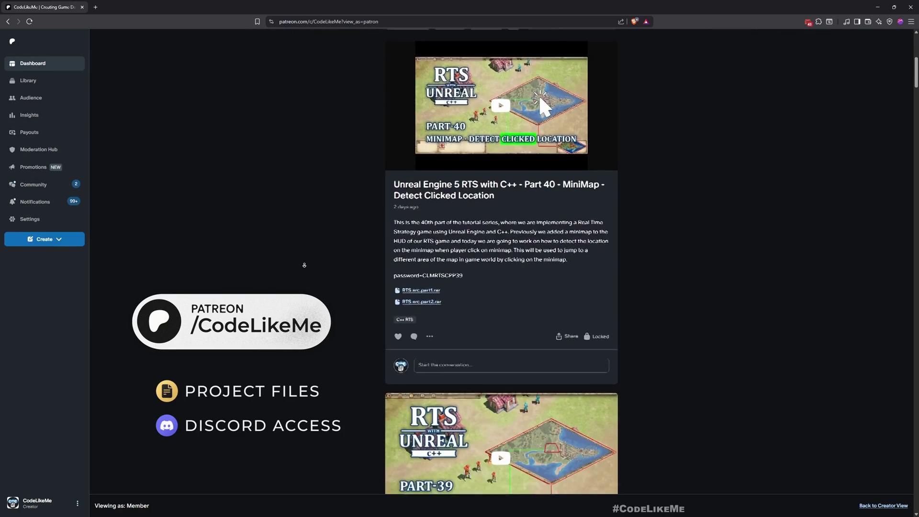
scroll(304, 264, "down", 6)
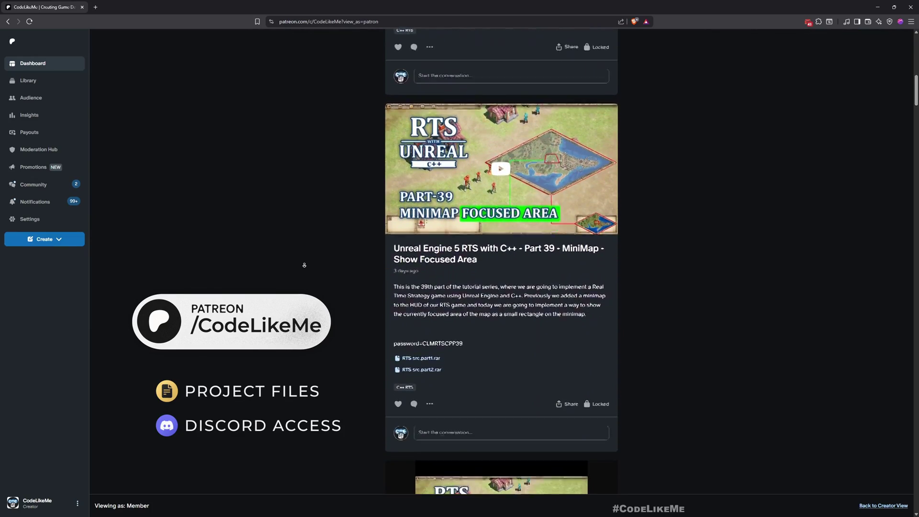
scroll(304, 265, "down", 9)
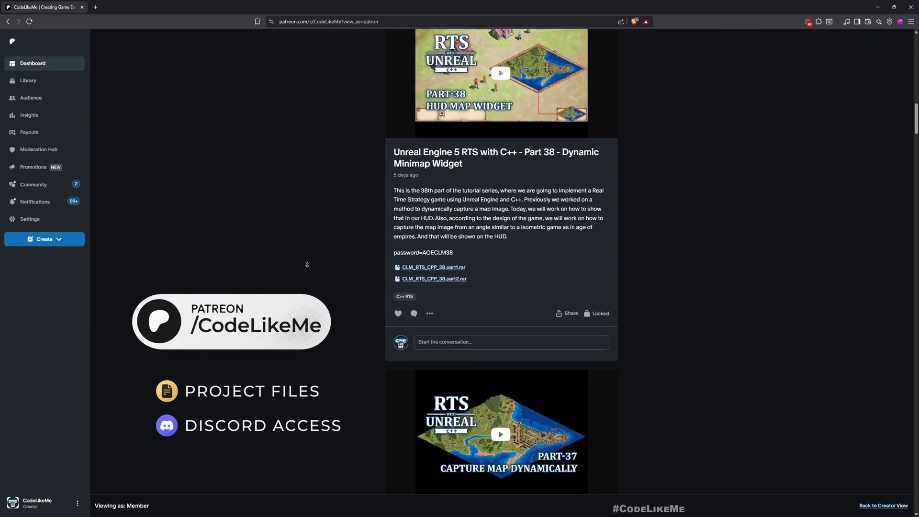
scroll(307, 265, "down", 6)
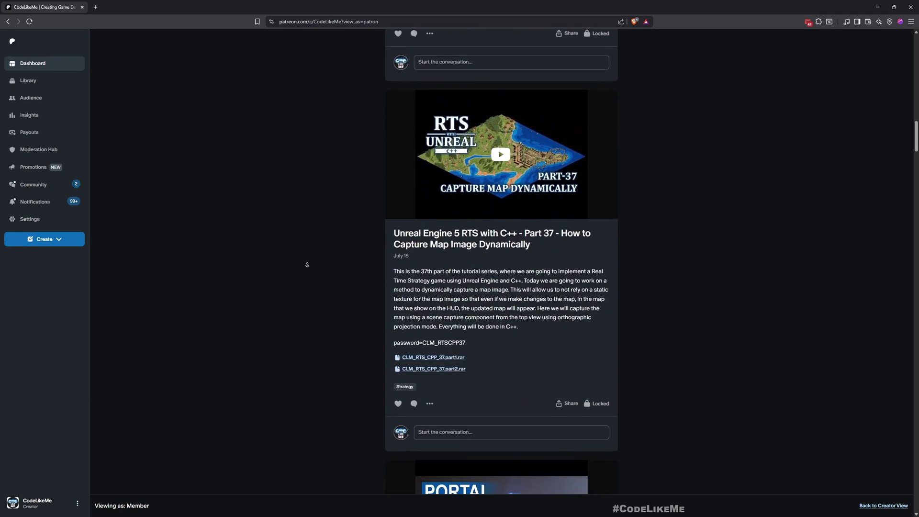
scroll(307, 265, "down", 6)
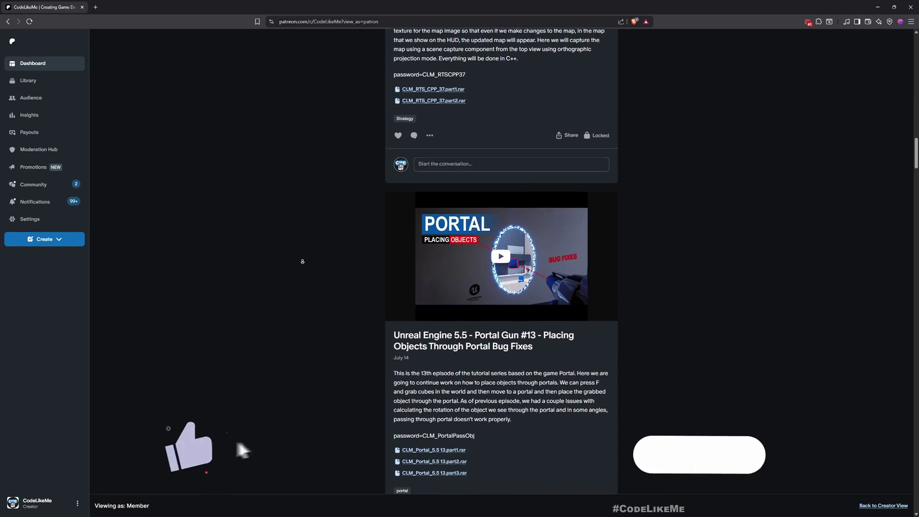
scroll(301, 262, "down", 5)
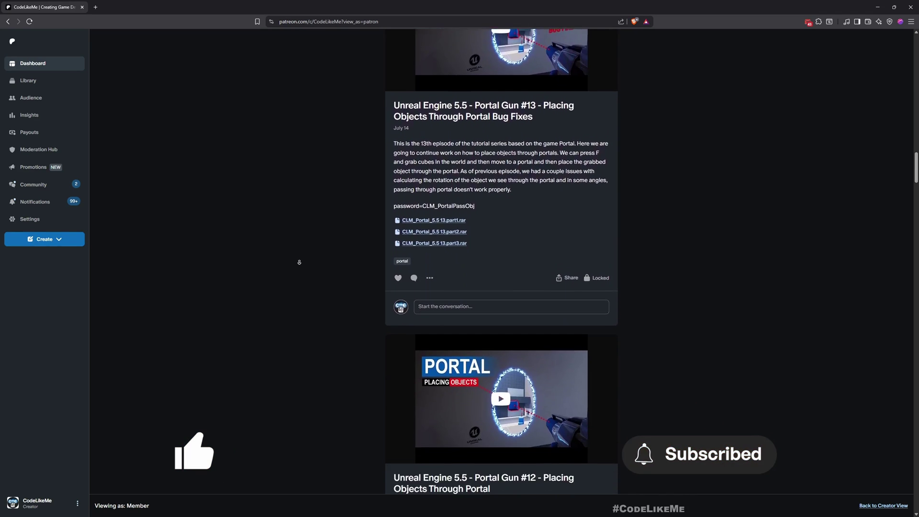
scroll(299, 262, "down", 6)
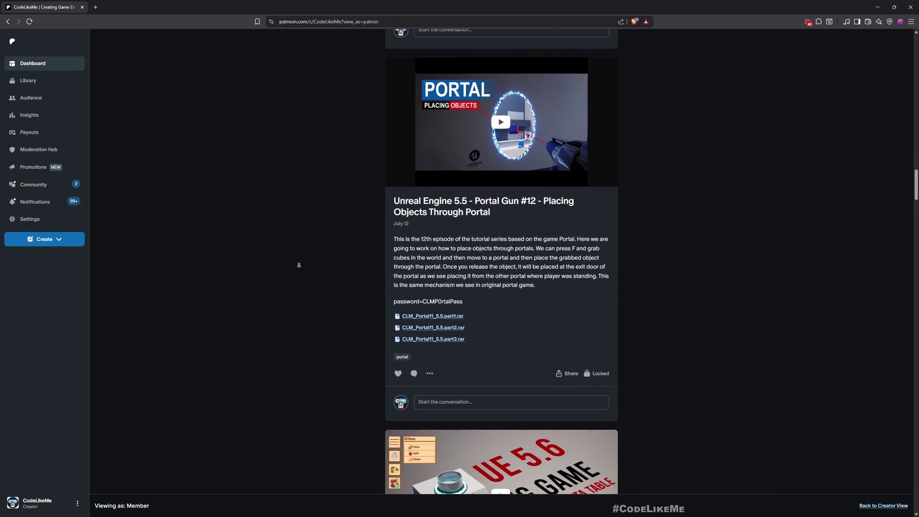
scroll(299, 265, "down", 7)
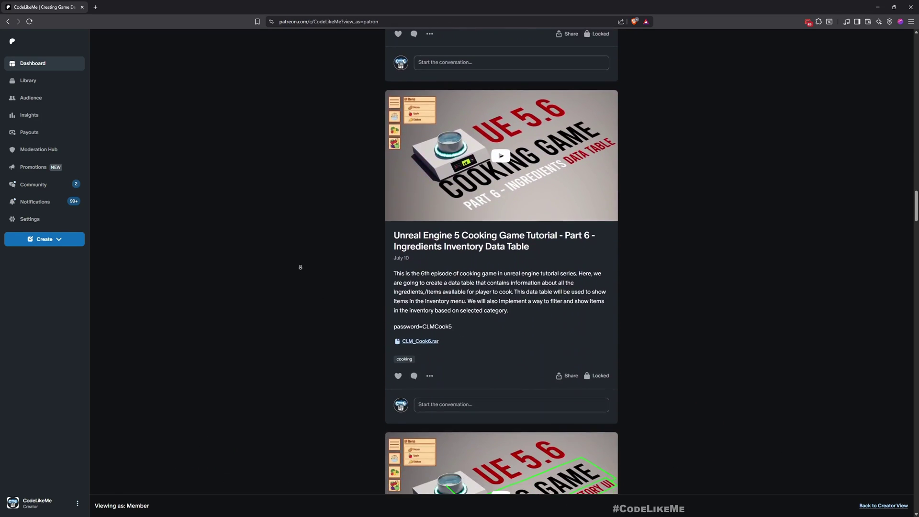